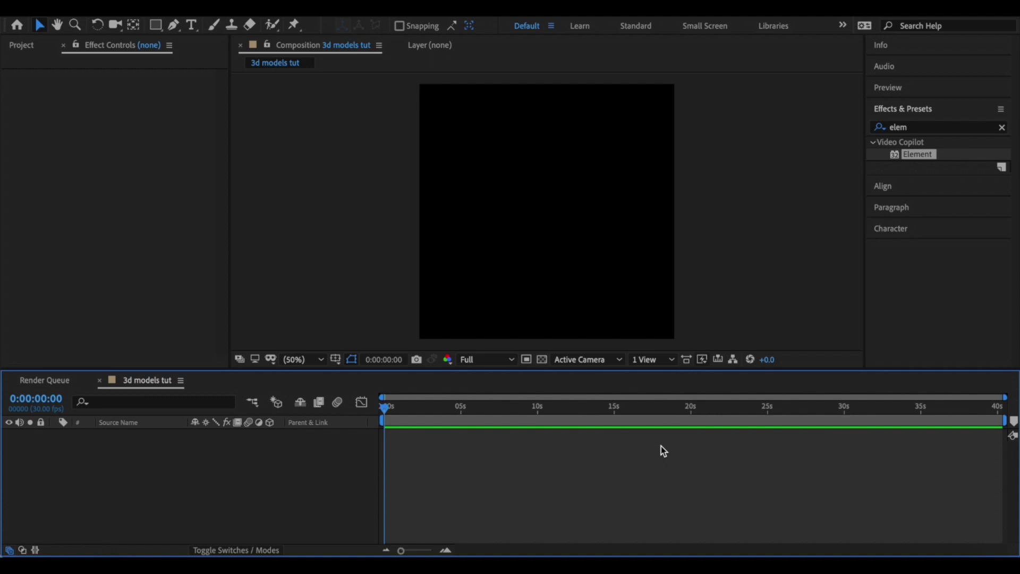
Create a new solid layer, apply the Element effect to it, and open Scene Setup
{"action": "key", "text": "ctrl+y"}
{"action": "left_click", "coordinate": [671, 373]}
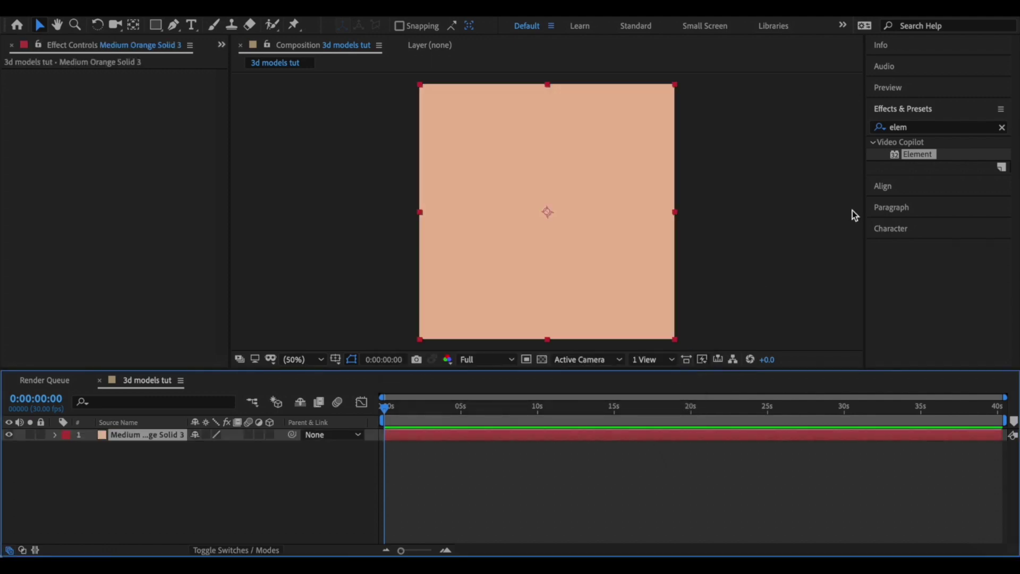
{"action": "left_click_drag", "start_coordinate": [930, 162], "coordinate": [535, 434]}
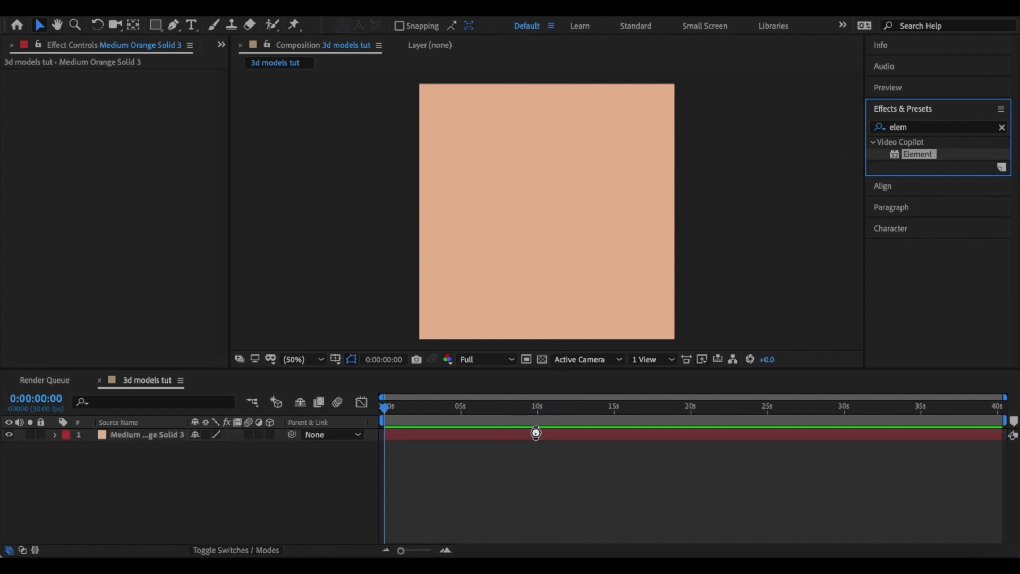
{"action": "left_click", "coordinate": [98, 108]}
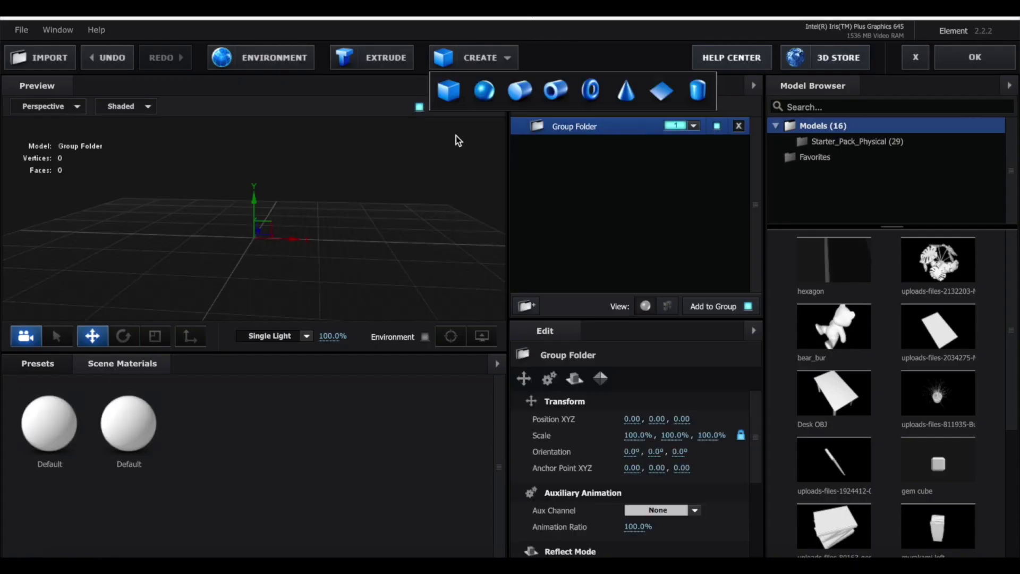
Add a box primitive, trying a wider X size and then undoing it
{"action": "left_click", "coordinate": [448, 90]}
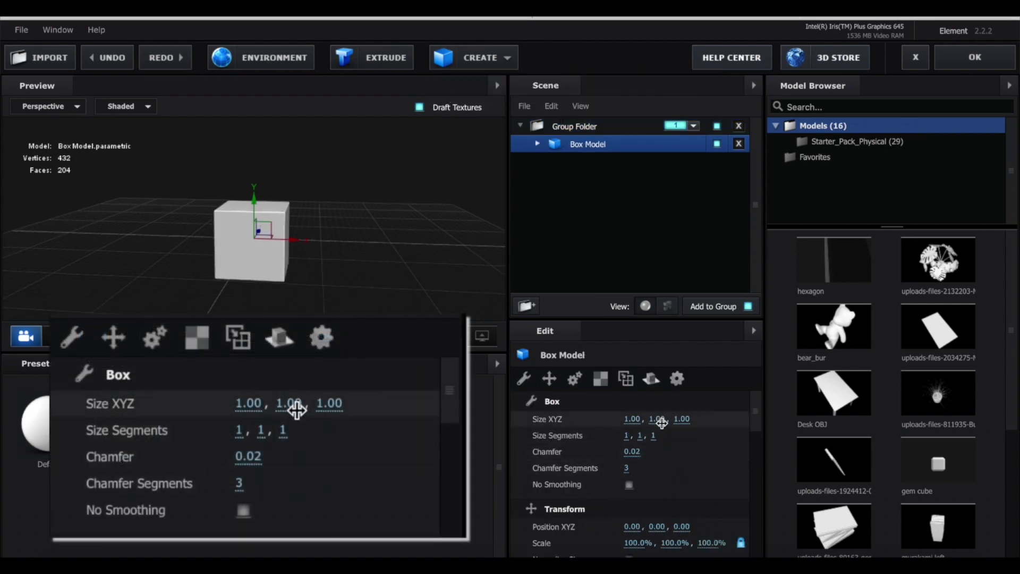
{"action": "left_click_drag", "start_coordinate": [632, 419], "coordinate": [726, 416]}
{"action": "key", "text": "ctrl+z"}
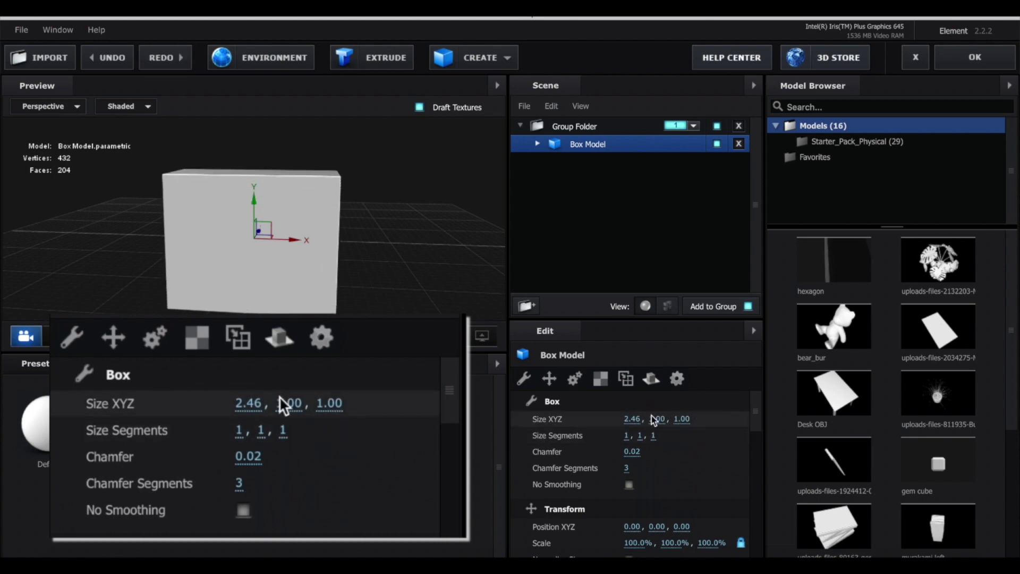
{"action": "key", "text": "ctrl+z"}
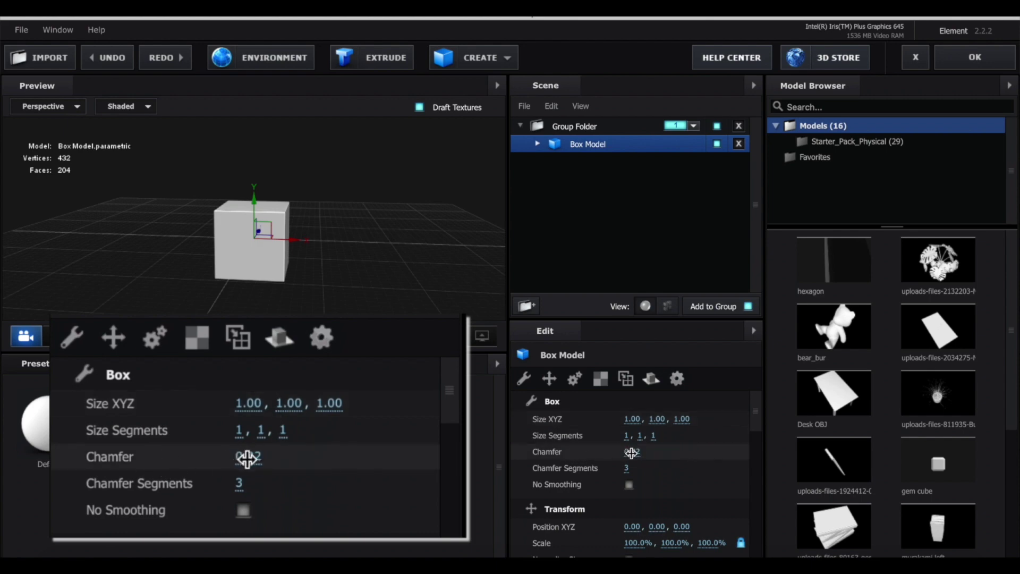
Round the box into a sphere with Chamfer 0.63 and 15 chamfer segments
{"action": "left_click_drag", "start_coordinate": [631, 453], "coordinate": [736, 454]}
{"action": "scroll", "coordinate": [430, 259], "scroll_direction": "up", "scroll_amount": 3}
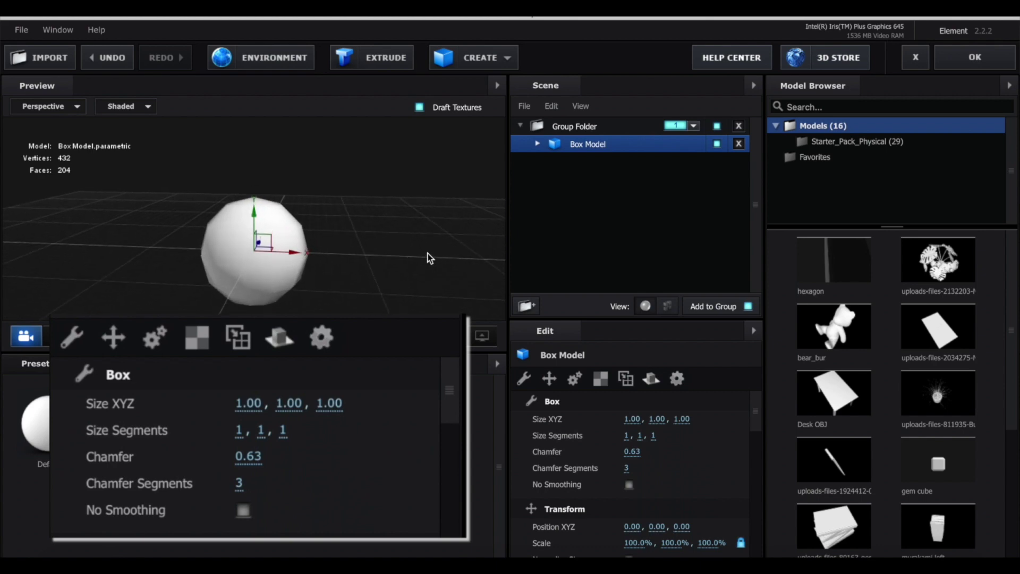
{"action": "left_click_drag", "start_coordinate": [624, 468], "coordinate": [536, 485]}
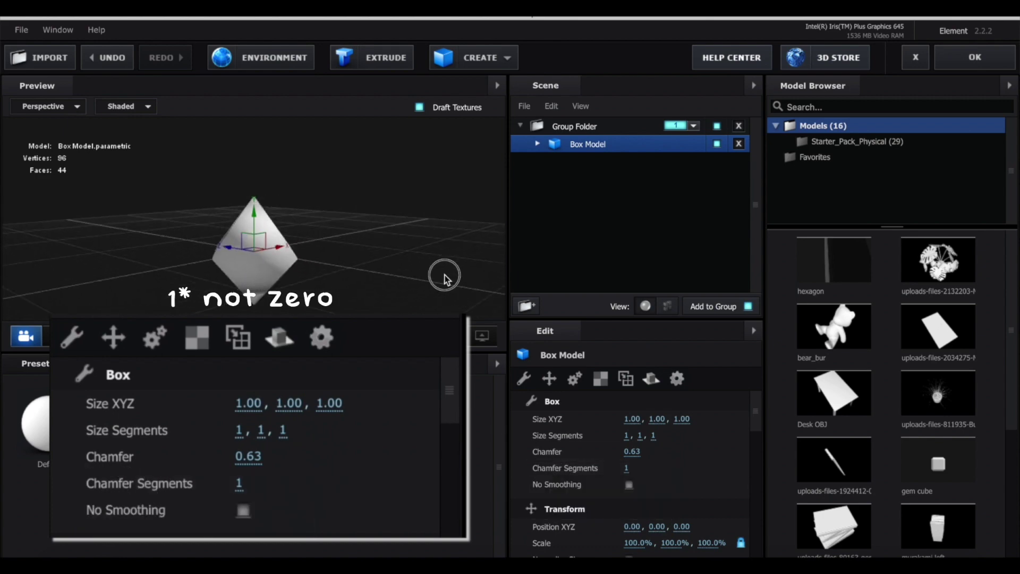
{"action": "left_click_drag", "start_coordinate": [376, 292], "coordinate": [374, 279]}
{"action": "left_click_drag", "start_coordinate": [409, 247], "coordinate": [396, 265]}
{"action": "left_click_drag", "start_coordinate": [625, 469], "coordinate": [674, 468]}
{"action": "left_click_drag", "start_coordinate": [401, 287], "coordinate": [398, 268]}
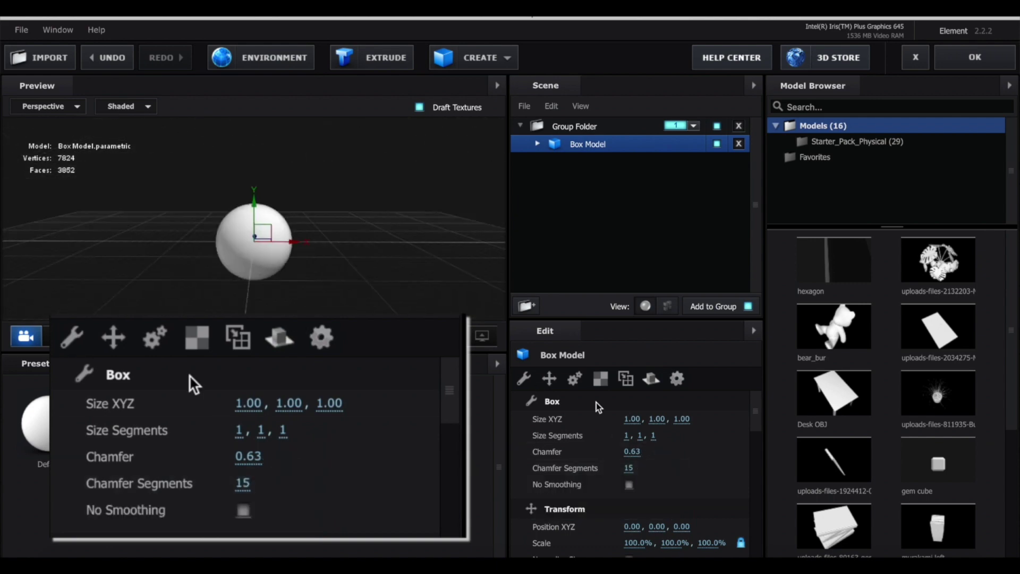
{"action": "left_click", "coordinate": [550, 379]}
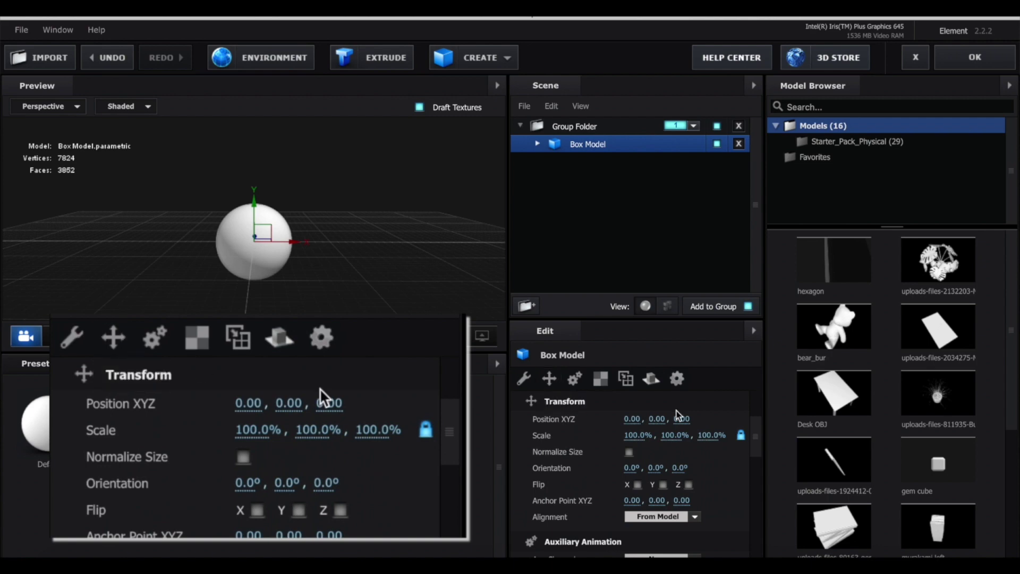
After trying per-axis stretches, scale the rounded box uniformly to 168%
{"action": "left_click", "coordinate": [742, 437]}
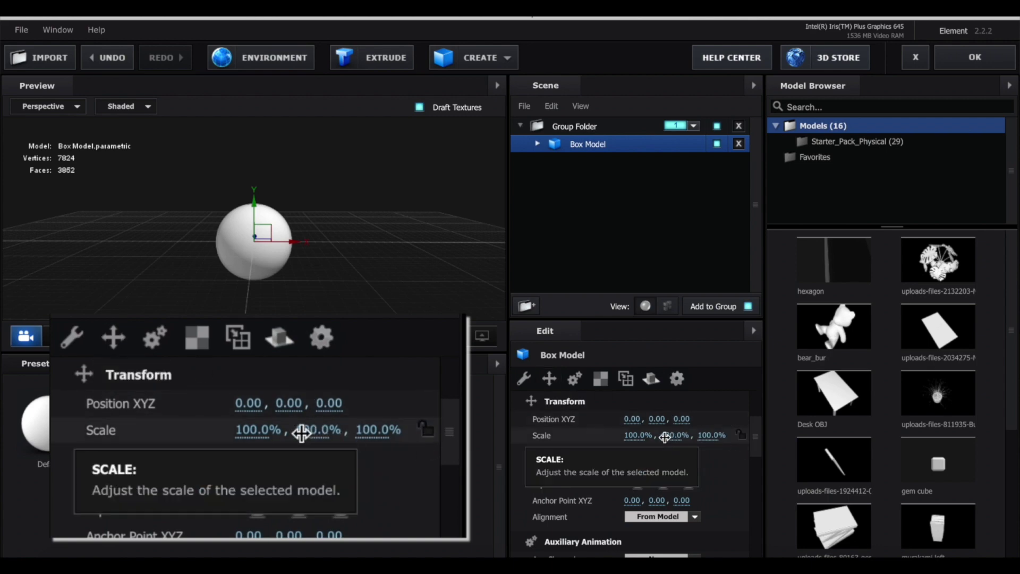
{"action": "left_click_drag", "start_coordinate": [666, 431], "coordinate": [774, 416]}
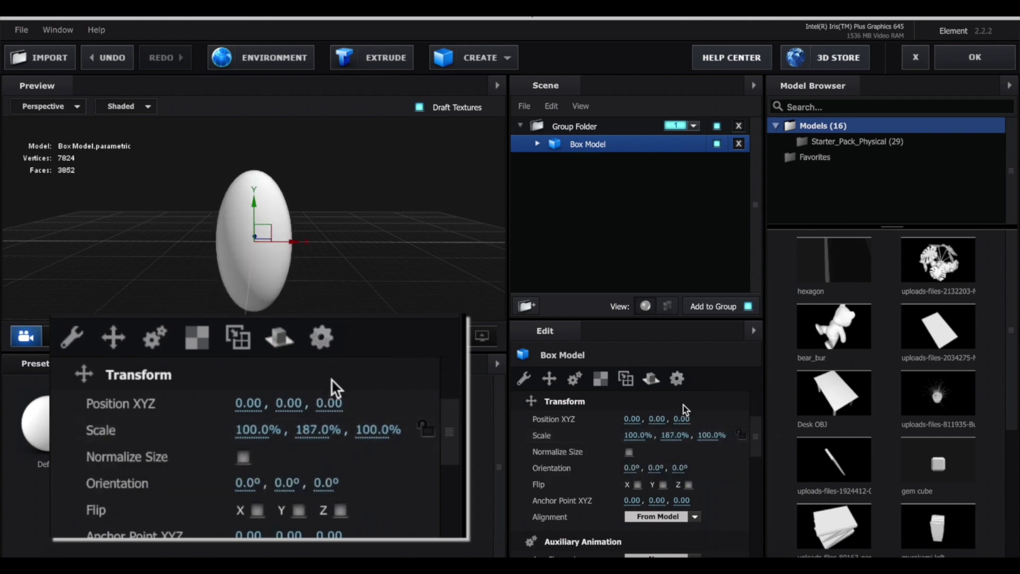
{"action": "left_click_drag", "start_coordinate": [633, 434], "coordinate": [598, 417]}
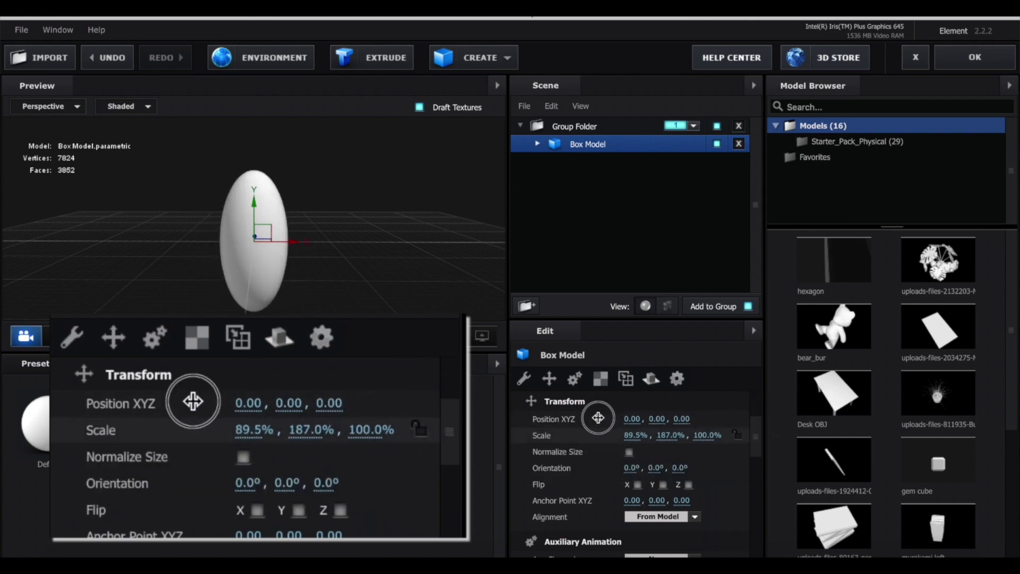
{"action": "key", "text": "ctrl+z"}
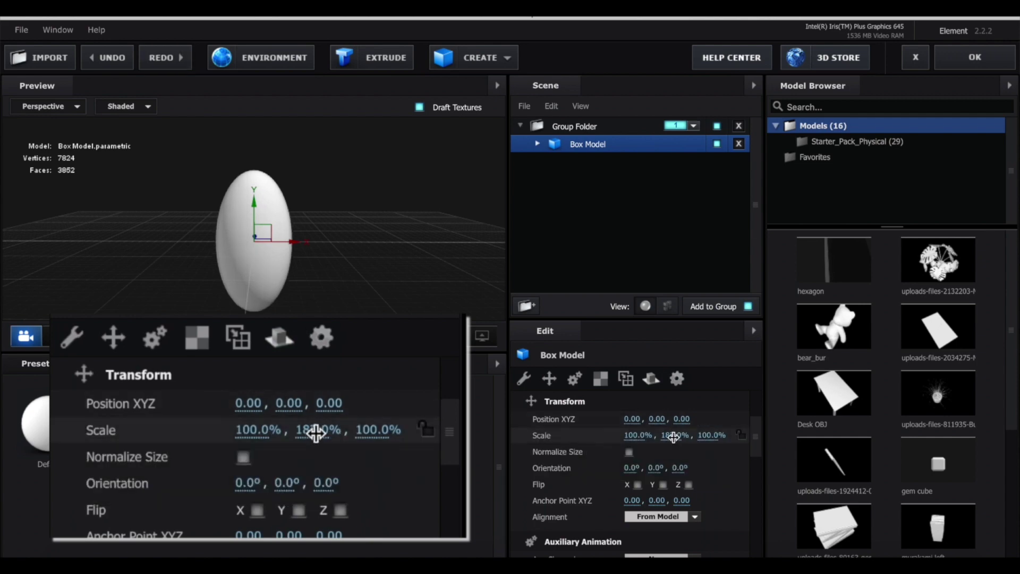
{"action": "mouse_move", "coordinate": [673, 437]}
{"action": "left_mouse_down"}
{"action": "mouse_move", "coordinate": [742, 426]}
{"action": "mouse_move", "coordinate": [691, 434]}
{"action": "left_mouse_up"}
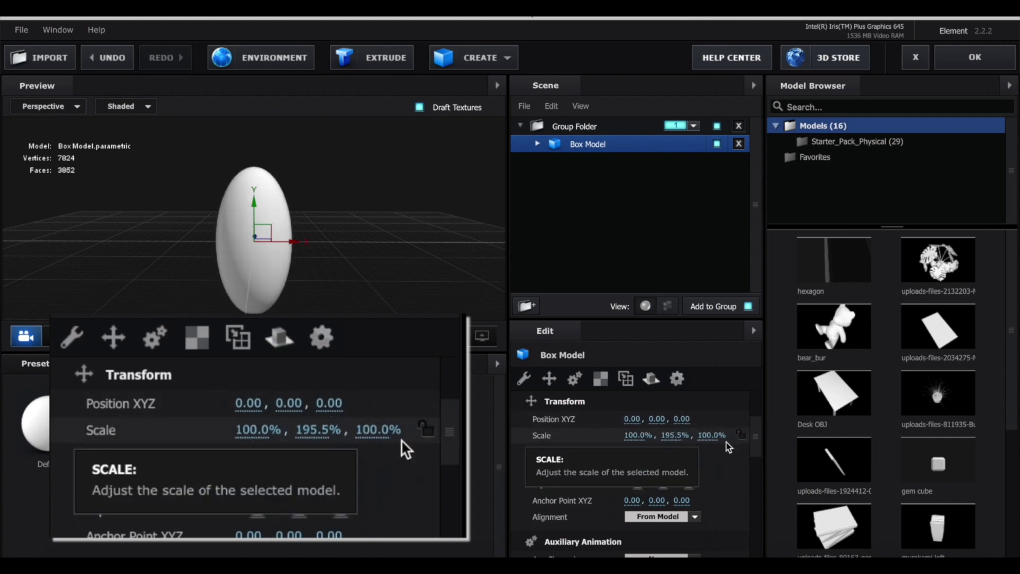
{"action": "key", "text": "ctrl+z"}
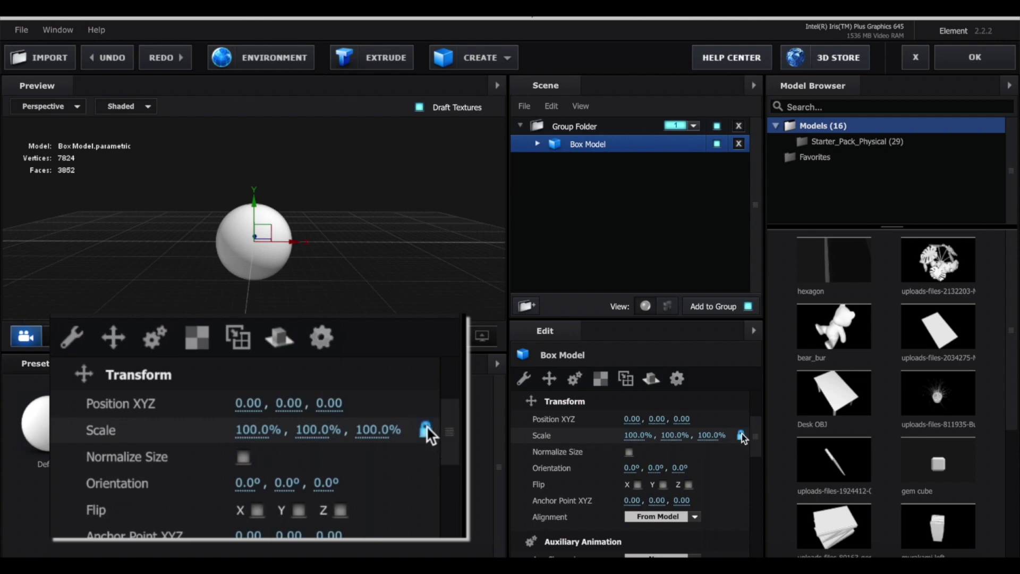
{"action": "left_click_drag", "start_coordinate": [674, 438], "coordinate": [763, 435]}
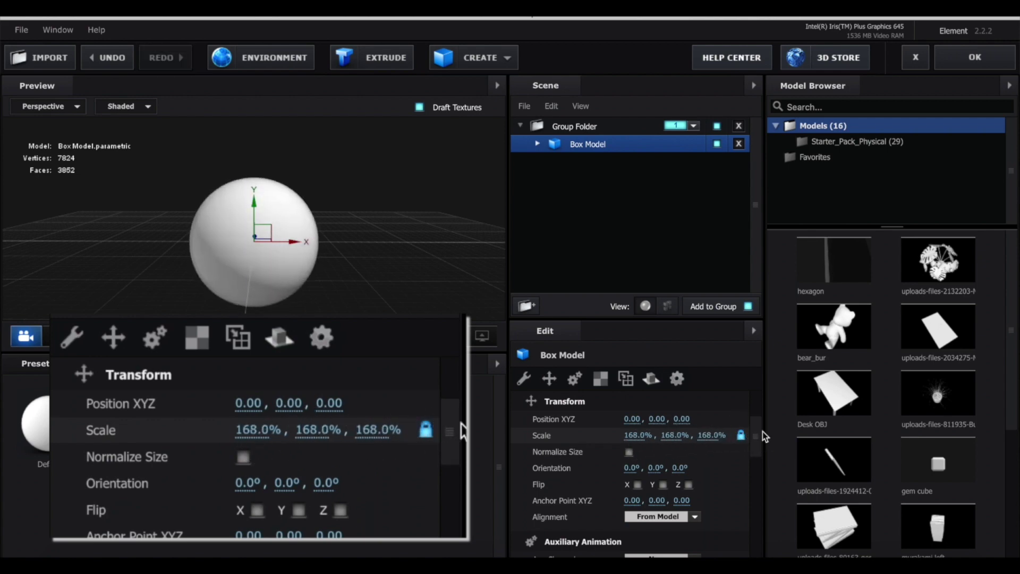
Delete the box model and add a sphere primitive in its place
{"action": "key", "text": "Delete"}
{"action": "left_click", "coordinate": [472, 57]}
{"action": "left_click", "coordinate": [485, 90]}
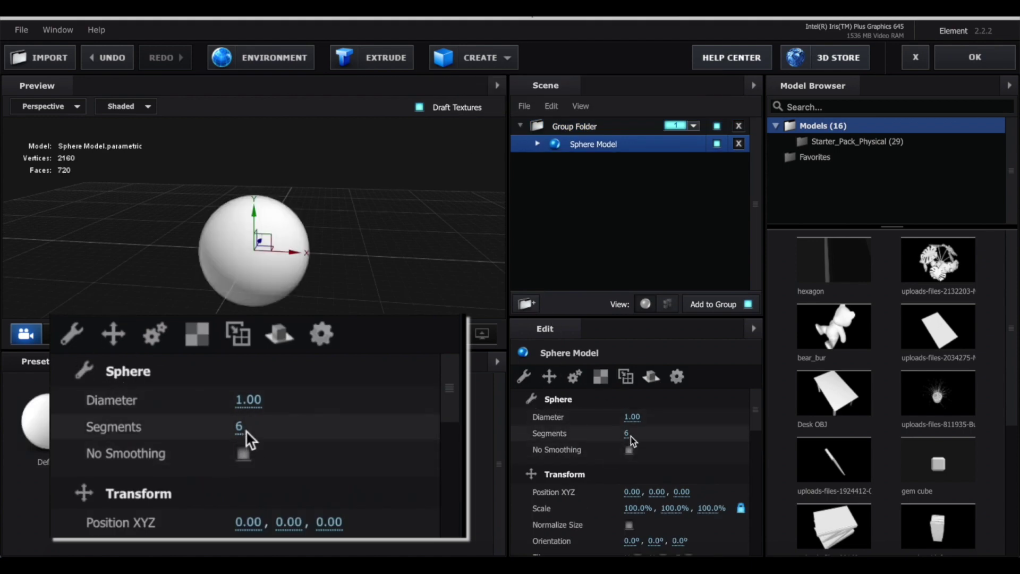
Reduce the sphere to 1 segment and enable No Smoothing for flat facets
{"action": "left_click_drag", "start_coordinate": [630, 436], "coordinate": [521, 445]}
{"action": "mouse_move", "coordinate": [387, 254]}
{"action": "left_mouse_down"}
{"action": "mouse_move", "coordinate": [404, 269]}
{"action": "mouse_move", "coordinate": [366, 287]}
{"action": "mouse_move", "coordinate": [401, 230]}
{"action": "mouse_move", "coordinate": [382, 160]}
{"action": "mouse_move", "coordinate": [488, 280]}
{"action": "mouse_move", "coordinate": [338, 261]}
{"action": "mouse_move", "coordinate": [399, 243]}
{"action": "left_mouse_up"}
{"action": "left_click", "coordinate": [629, 450]}
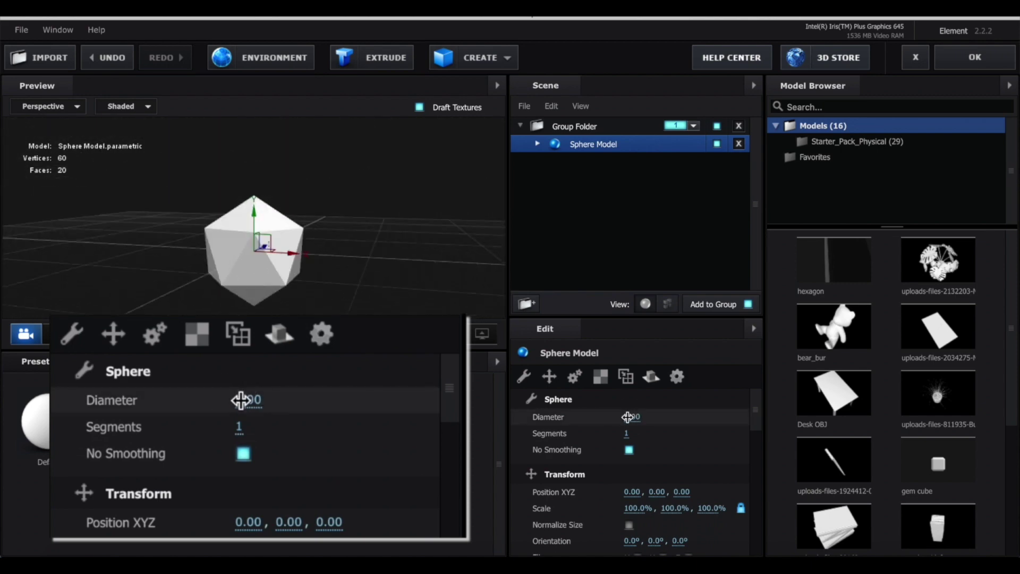
Adjust the diameter and scale the shape unevenly to 178% X and 92.5% Y
{"action": "mouse_move", "coordinate": [241, 400]}
{"action": "left_mouse_down"}
{"action": "mouse_move", "coordinate": [330, 376]}
{"action": "mouse_move", "coordinate": [233, 404]}
{"action": "left_mouse_up"}
{"action": "left_click_drag", "start_coordinate": [623, 420], "coordinate": [655, 418]}
{"action": "scroll", "coordinate": [735, 458], "scroll_direction": "down", "scroll_amount": 2}
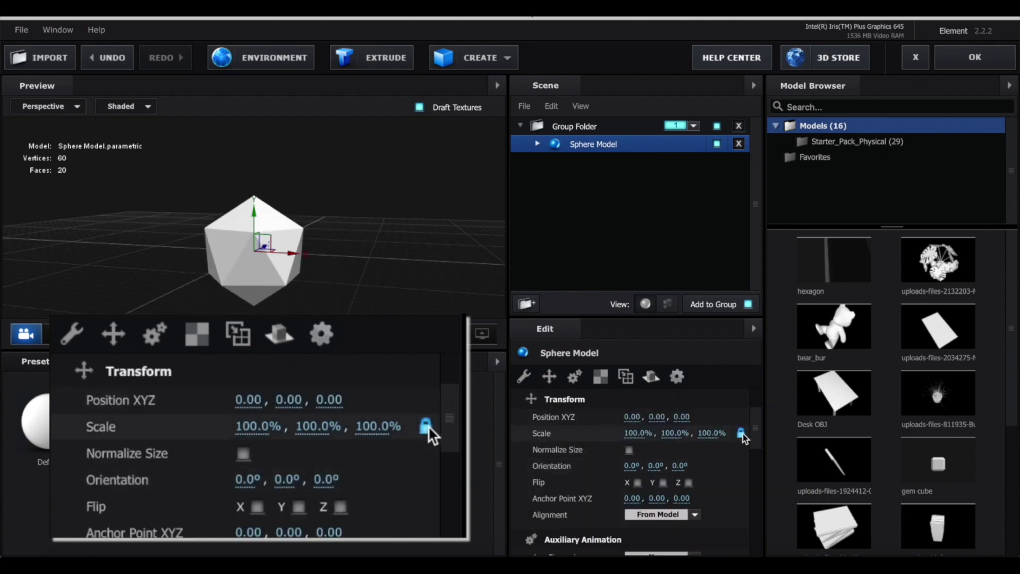
{"action": "left_click", "coordinate": [743, 434]}
{"action": "left_click_drag", "start_coordinate": [674, 433], "coordinate": [626, 434]}
{"action": "left_click_drag", "start_coordinate": [701, 433], "coordinate": [726, 444]}
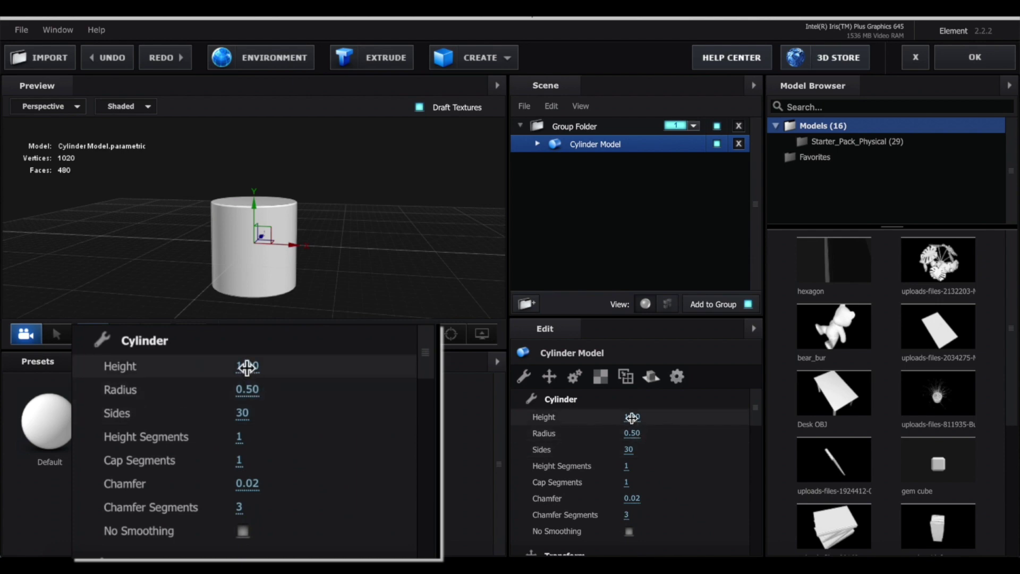
Give the cylinder a faceted bevel with Chamfer 0.31 and 1 chamfer segment
{"action": "left_click_drag", "start_coordinate": [632, 416], "coordinate": [636, 438]}
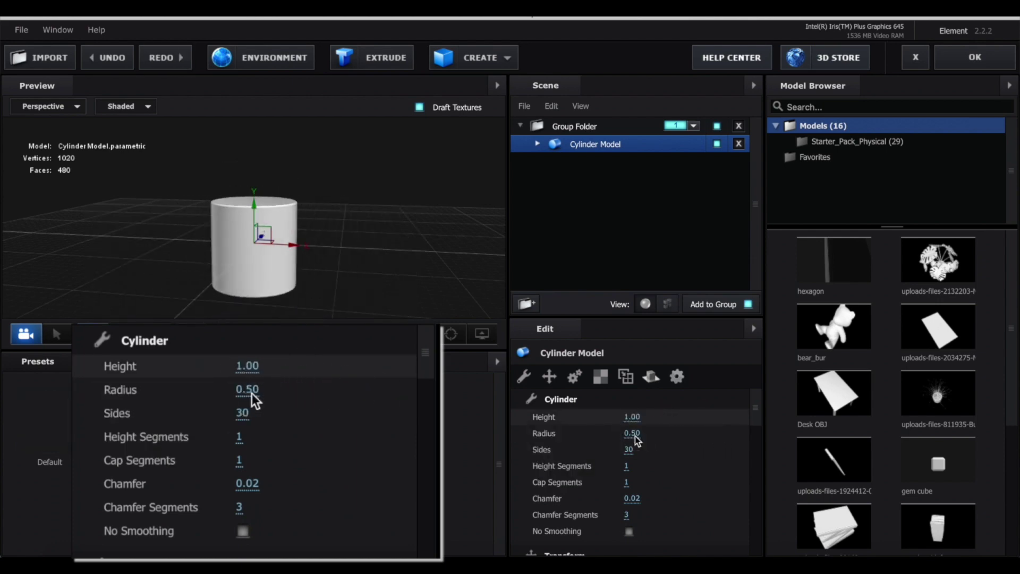
{"action": "left_click_drag", "start_coordinate": [632, 497], "coordinate": [694, 477]}
{"action": "mouse_move", "coordinate": [625, 515]}
{"action": "left_mouse_down"}
{"action": "mouse_move", "coordinate": [588, 517]}
{"action": "mouse_move", "coordinate": [639, 510]}
{"action": "mouse_move", "coordinate": [614, 501]}
{"action": "left_mouse_up"}
{"action": "left_click", "coordinate": [625, 515]}
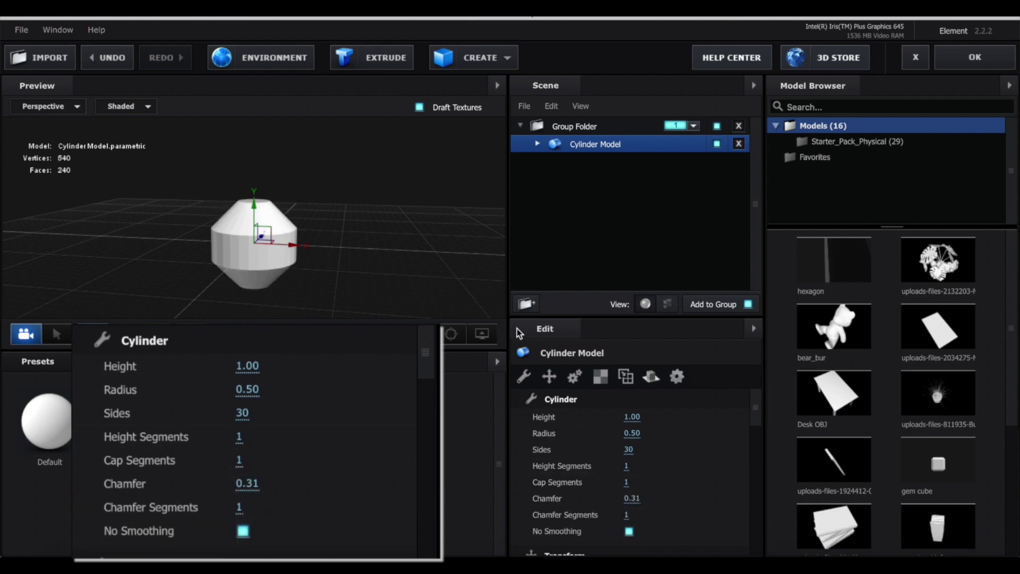
{"action": "mouse_move", "coordinate": [433, 276]}
{"action": "left_mouse_down"}
{"action": "mouse_move", "coordinate": [444, 279]}
{"action": "mouse_move", "coordinate": [435, 284]}
{"action": "left_mouse_up"}
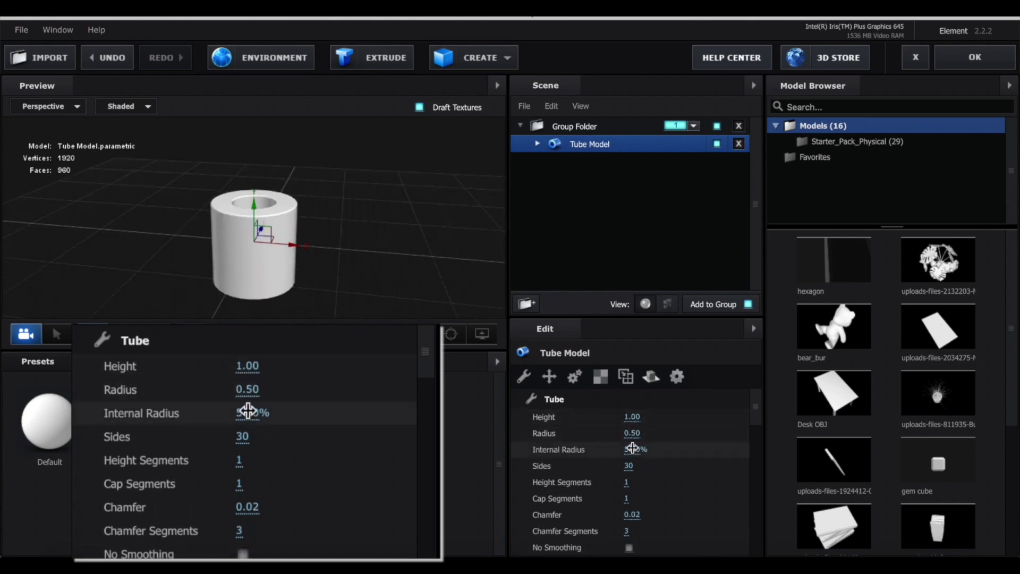
Widen the tube's internal radius and increase its chamfer for rounded edges
{"action": "left_click_drag", "start_coordinate": [337, 246], "coordinate": [342, 278]}
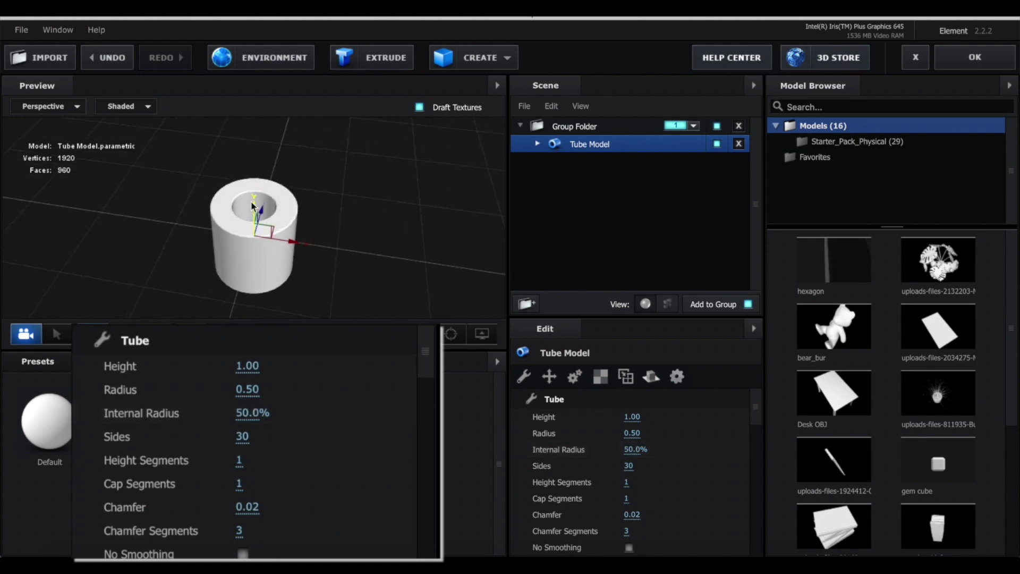
{"action": "left_click_drag", "start_coordinate": [638, 449], "coordinate": [649, 448]}
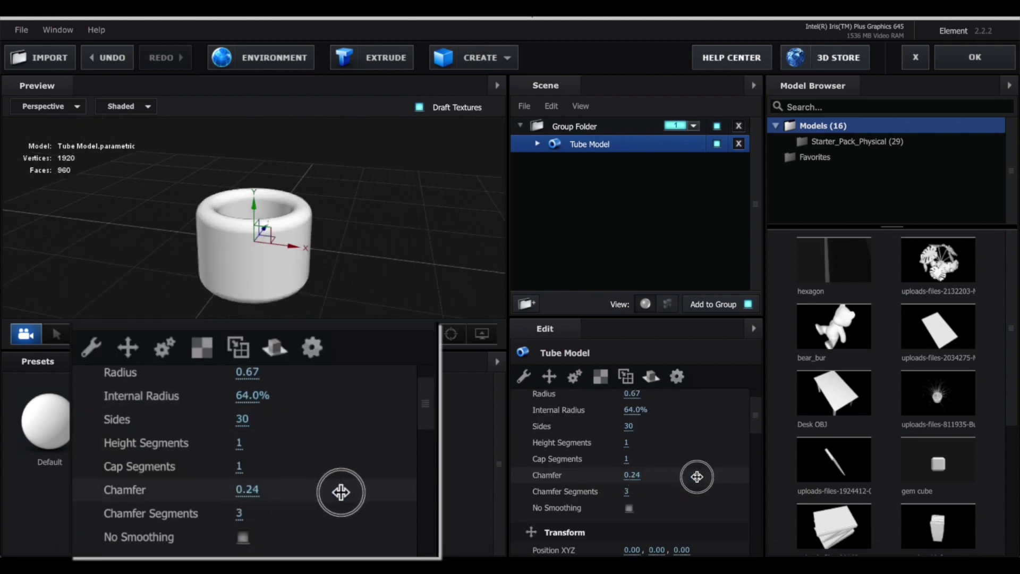
{"action": "left_click_drag", "start_coordinate": [628, 490], "coordinate": [688, 486]}
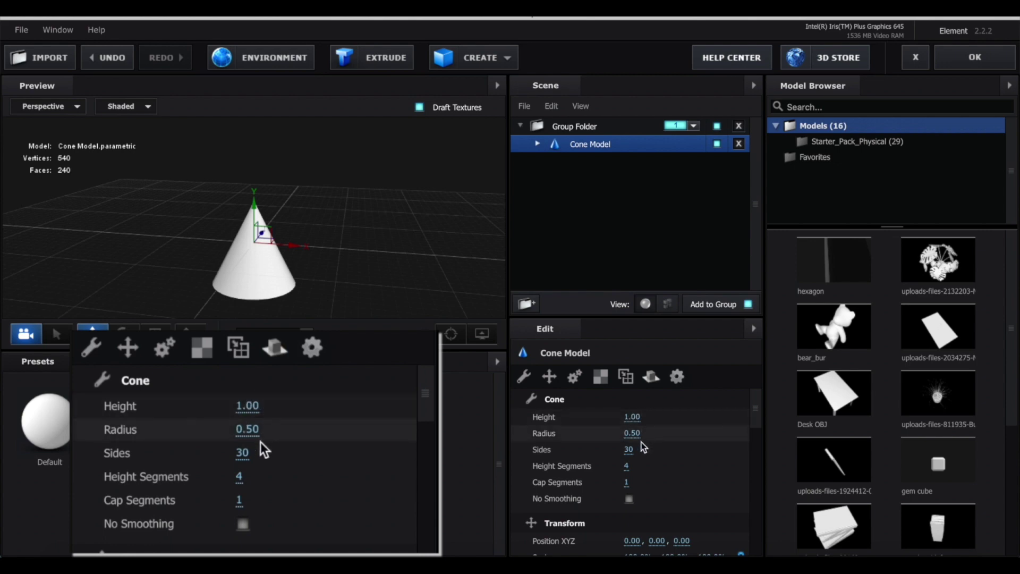
Make the cone a flat-shaded four-sided pyramid, then undo back to the torus
{"action": "left_click_drag", "start_coordinate": [628, 450], "coordinate": [538, 456]}
{"action": "mouse_move", "coordinate": [406, 289]}
{"action": "left_mouse_down"}
{"action": "mouse_move", "coordinate": [448, 278]}
{"action": "mouse_move", "coordinate": [393, 269]}
{"action": "mouse_move", "coordinate": [414, 274]}
{"action": "left_mouse_up"}
{"action": "left_click", "coordinate": [629, 499]}
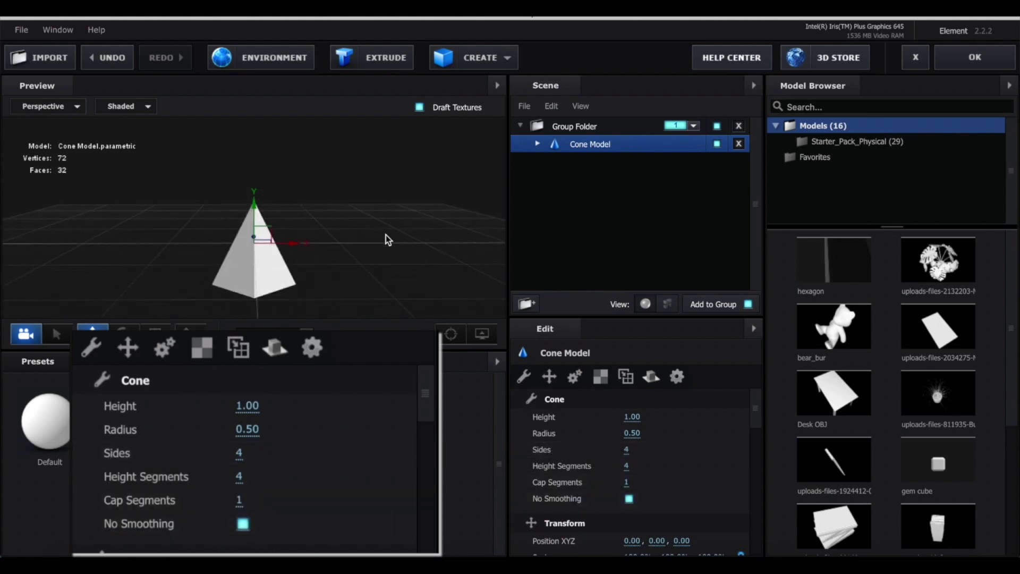
{"action": "mouse_move", "coordinate": [386, 235]}
{"action": "left_mouse_down"}
{"action": "mouse_move", "coordinate": [472, 266]}
{"action": "mouse_move", "coordinate": [319, 257]}
{"action": "mouse_move", "coordinate": [374, 244]}
{"action": "mouse_move", "coordinate": [365, 235]}
{"action": "mouse_move", "coordinate": [372, 242]}
{"action": "left_mouse_up"}
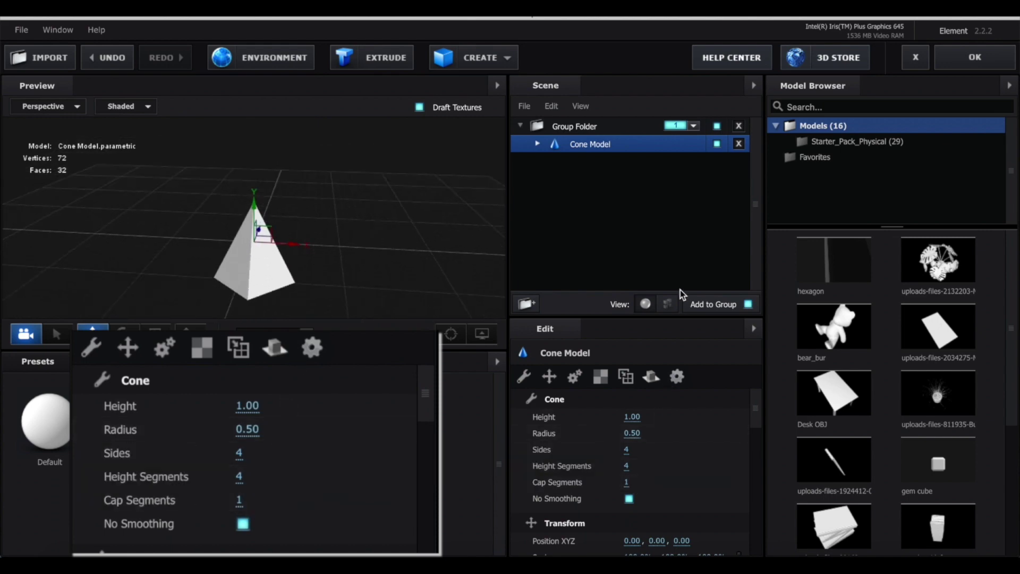
{"action": "key", "text": "ctrl+z"}
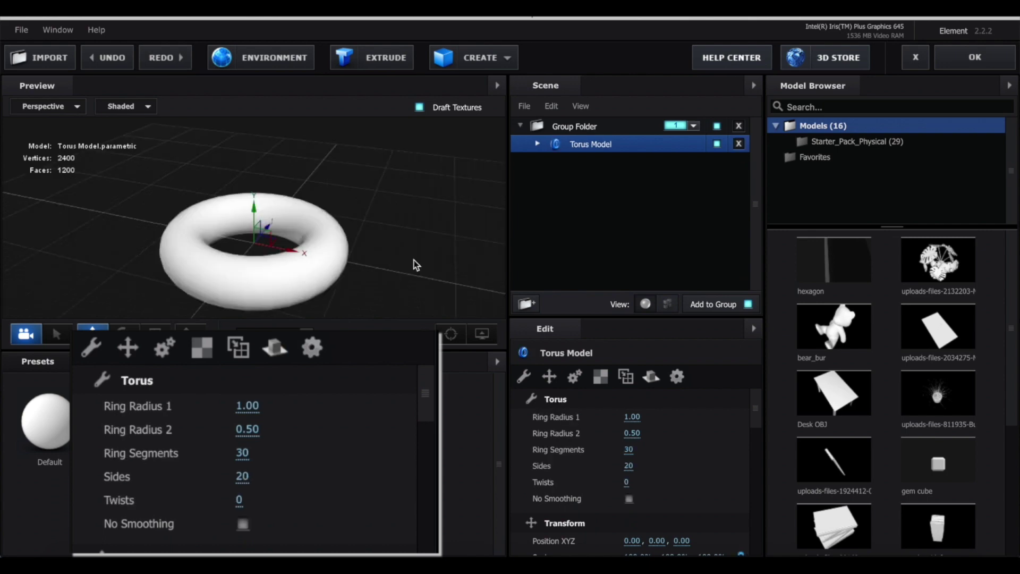
Try larger torus ring radii, then undo the radius changes
{"action": "left_click_drag", "start_coordinate": [246, 406], "coordinate": [314, 398]}
{"action": "left_click_drag", "start_coordinate": [679, 411], "coordinate": [540, 443]}
{"action": "key", "text": "ctrl+z"}
{"action": "left_click_drag", "start_coordinate": [468, 298], "coordinate": [427, 278]}
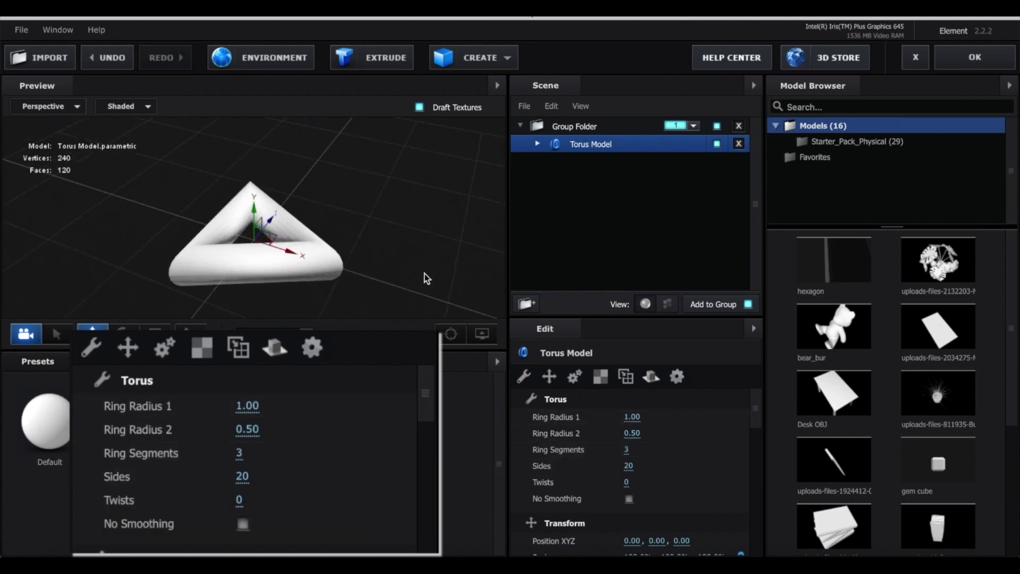
Give the torus 14 sides, 7 twists, 15 ring segments and No Smoothing
{"action": "left_click_drag", "start_coordinate": [629, 466], "coordinate": [577, 473]}
{"action": "left_click_drag", "start_coordinate": [361, 279], "coordinate": [382, 271]}
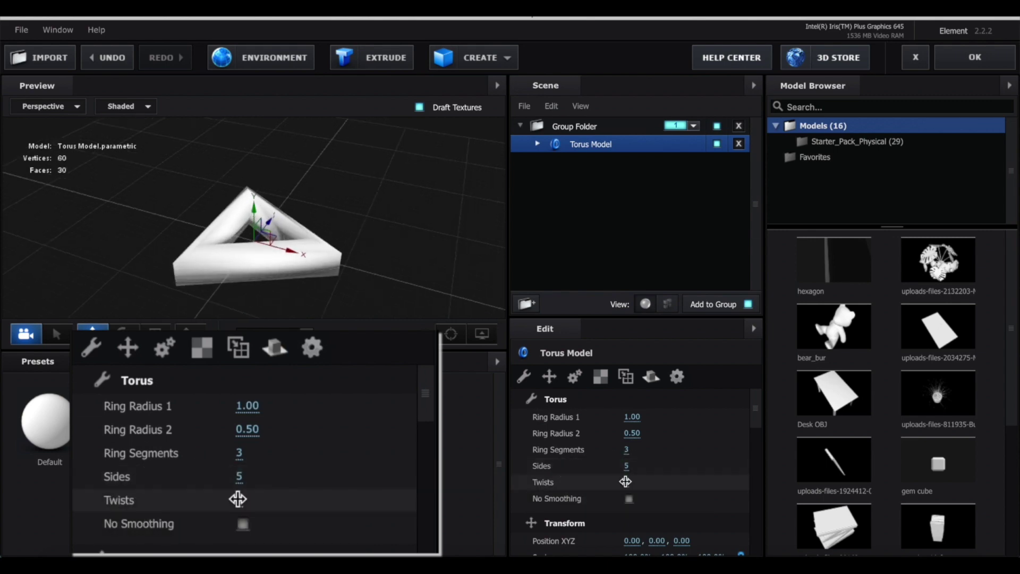
{"action": "left_click_drag", "start_coordinate": [629, 482], "coordinate": [655, 466]}
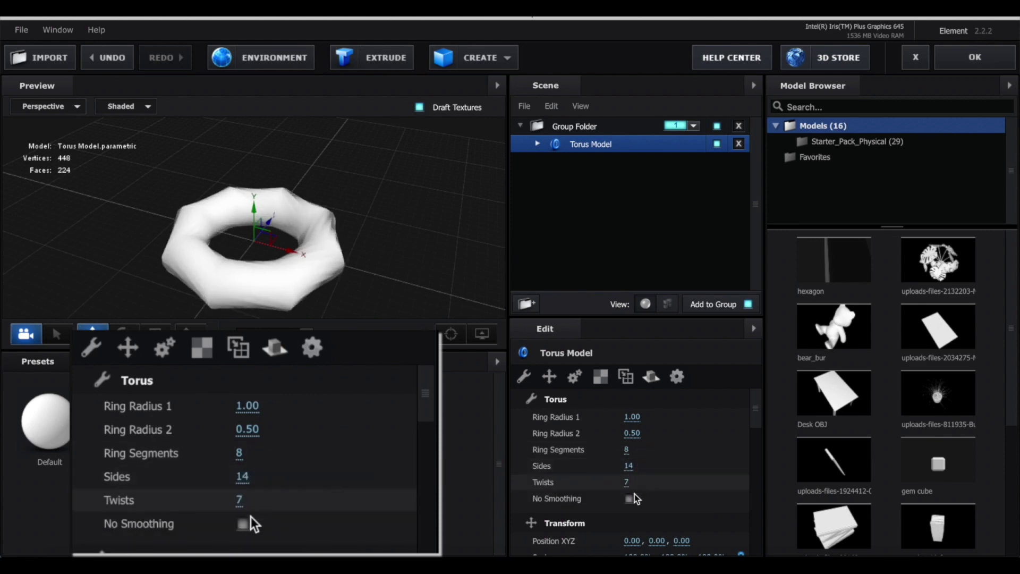
{"action": "left_click", "coordinate": [629, 498]}
{"action": "left_click_drag", "start_coordinate": [630, 450], "coordinate": [651, 448]}
Delete the torus, add a plane, then swap it for a capsule primitive
{"action": "key", "text": "Delete"}
{"action": "left_click", "coordinate": [478, 57]}
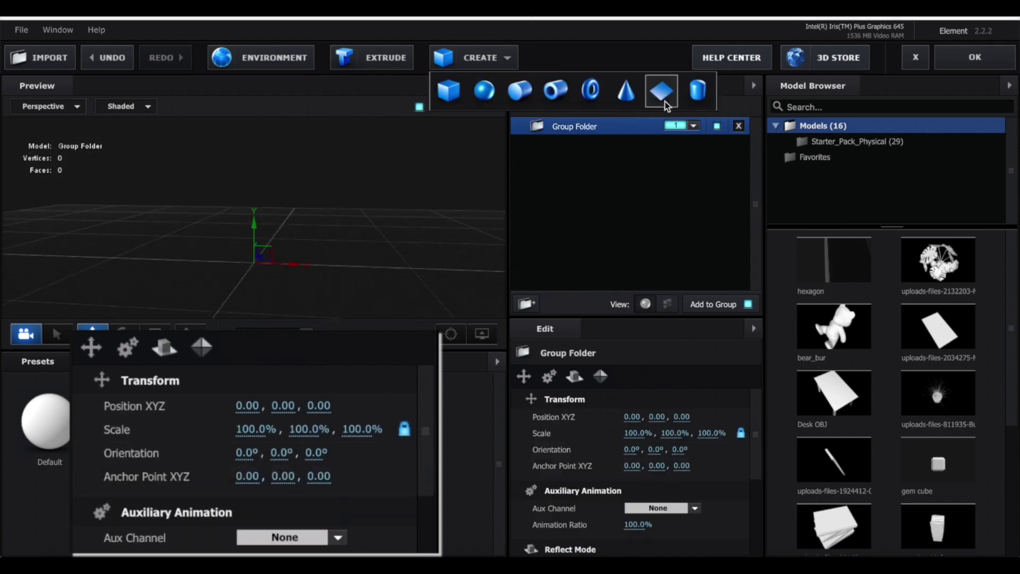
{"action": "left_click", "coordinate": [661, 91]}
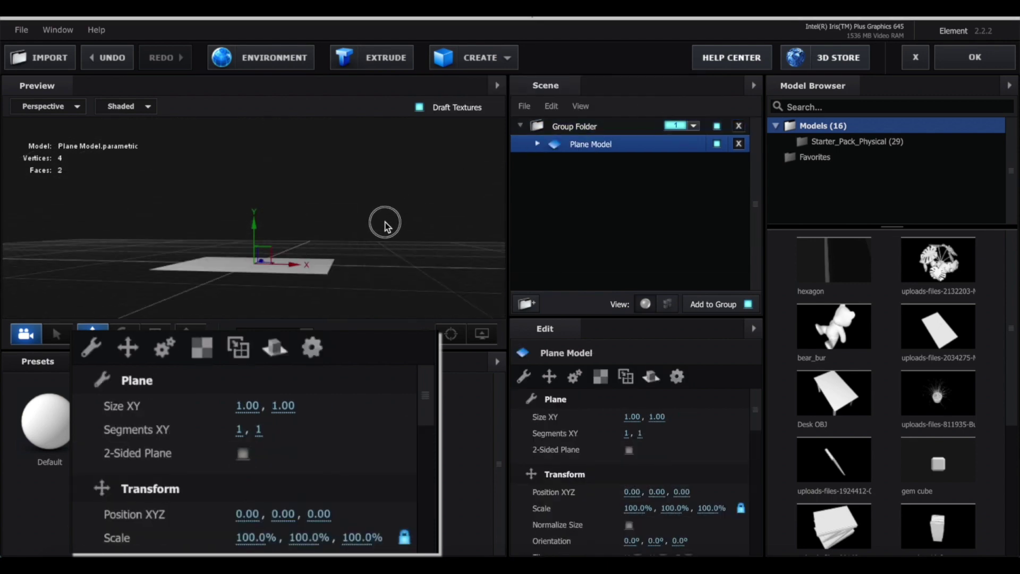
{"action": "left_click", "coordinate": [738, 144]}
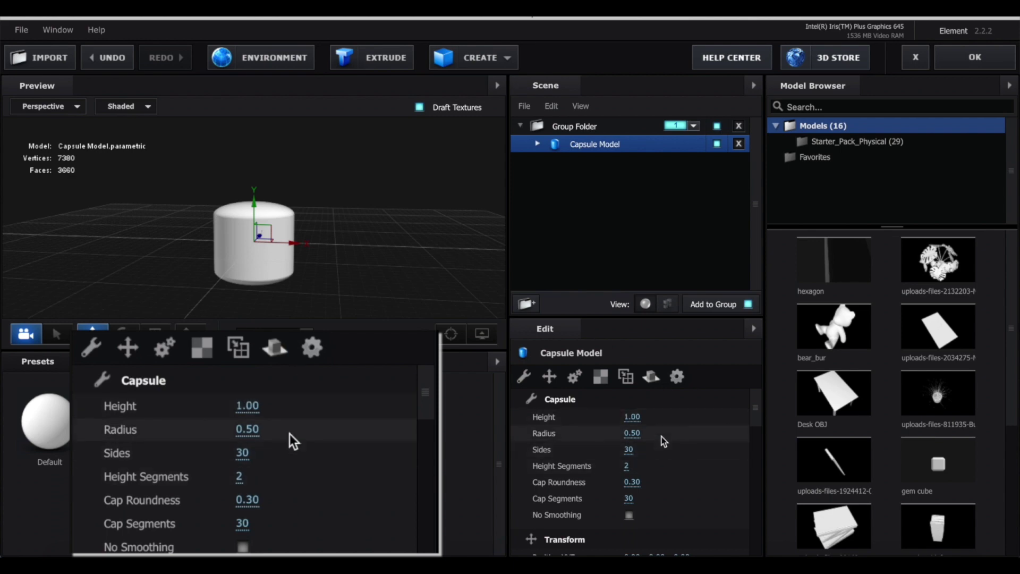
Try cap roundness 1.15, radius 0.06 and X scale 266% on the capsule
{"action": "left_click", "coordinate": [630, 484]}
{"action": "left_click_drag", "start_coordinate": [631, 484], "coordinate": [676, 469]}
{"action": "left_click_drag", "start_coordinate": [632, 433], "coordinate": [610, 439]}
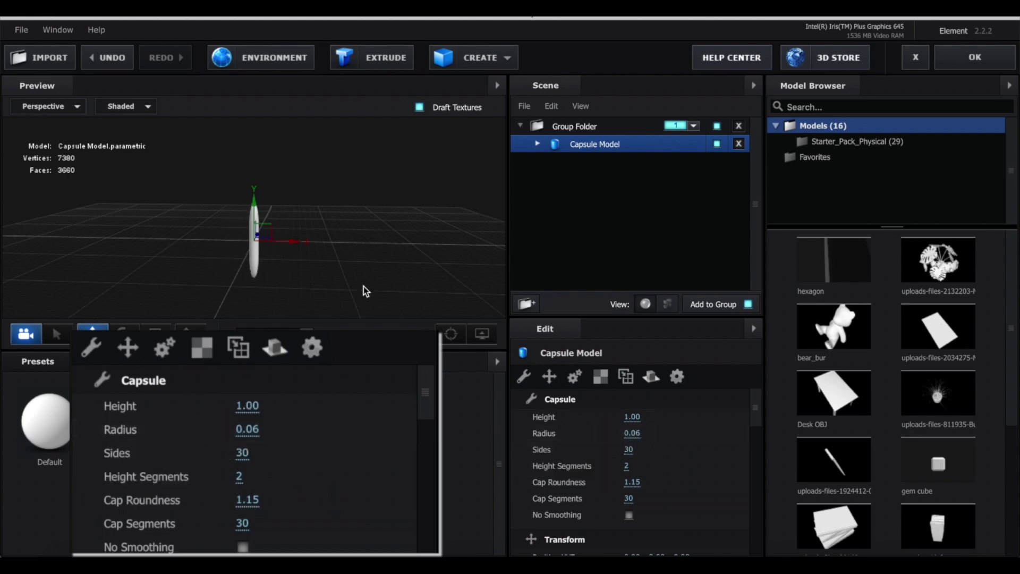
{"action": "left_click_drag", "start_coordinate": [364, 285], "coordinate": [296, 268]}
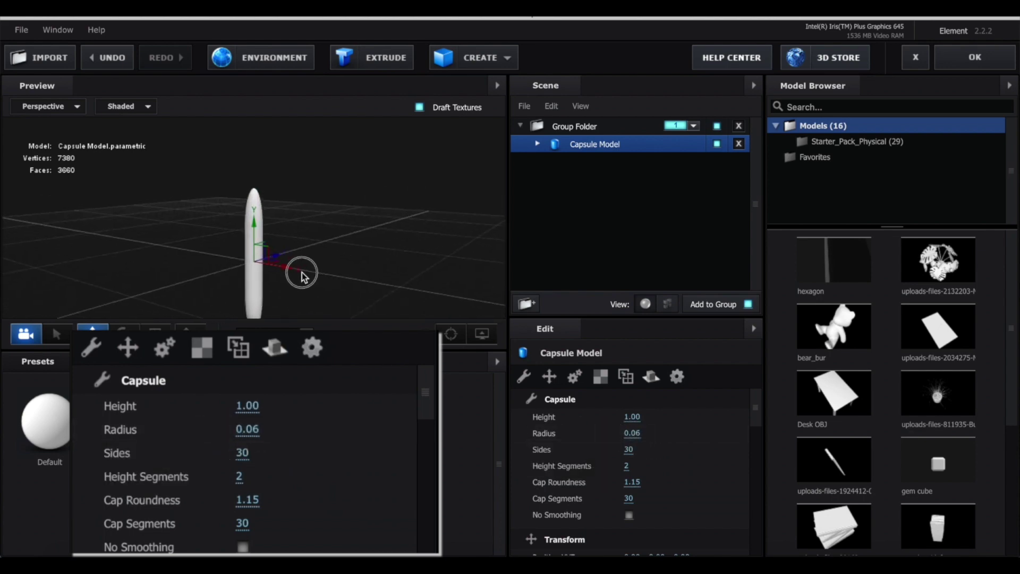
{"action": "scroll", "coordinate": [742, 440], "scroll_direction": "down", "scroll_amount": 3}
{"action": "left_click", "coordinate": [740, 432]}
{"action": "left_click_drag", "start_coordinate": [637, 433], "coordinate": [710, 432]}
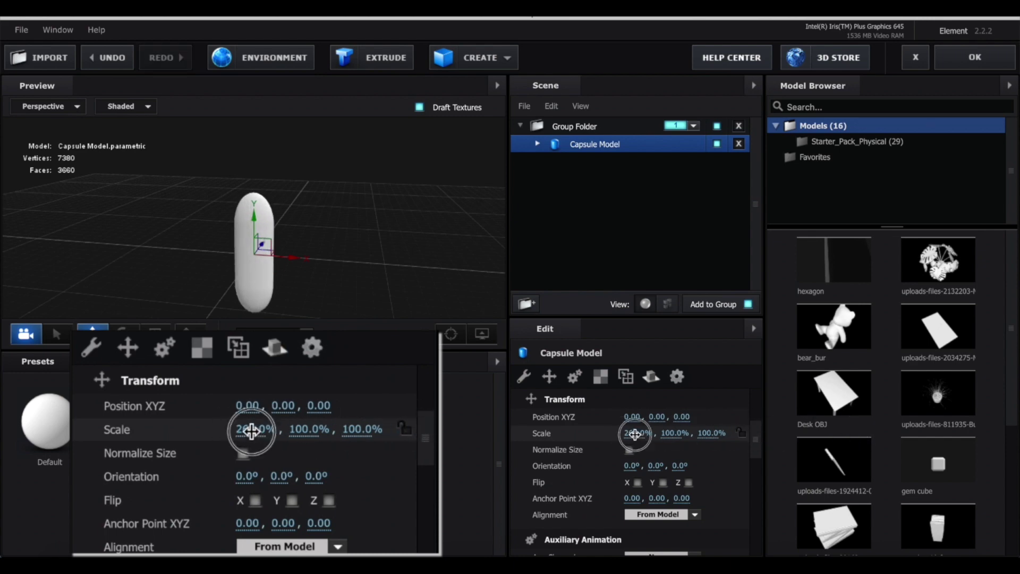
{"action": "left_click_drag", "start_coordinate": [634, 434], "coordinate": [835, 428]}
{"action": "key", "text": "ctrl+z"}
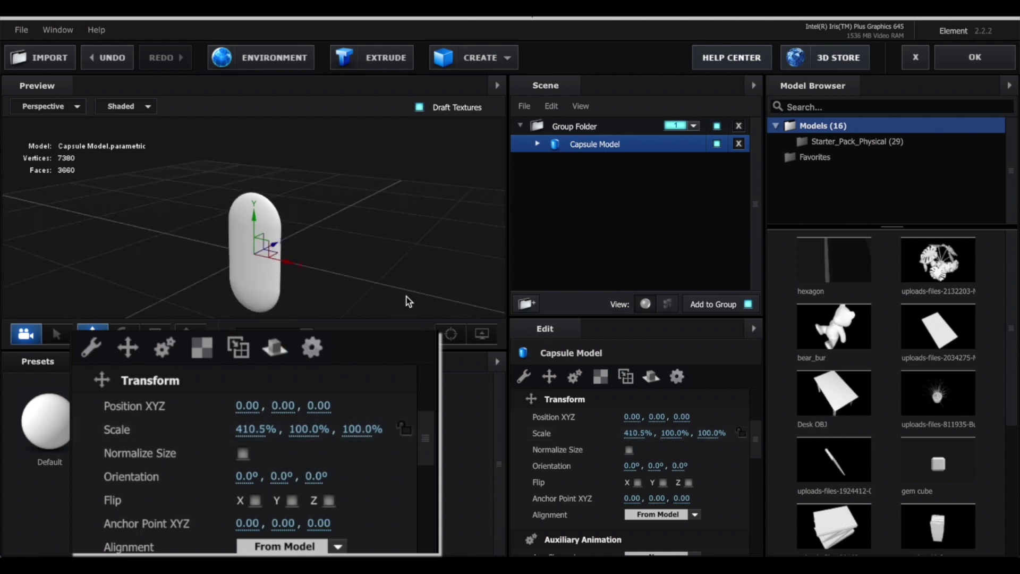
Delete the capsule model without adding another shape
{"action": "left_click", "coordinate": [473, 58]}
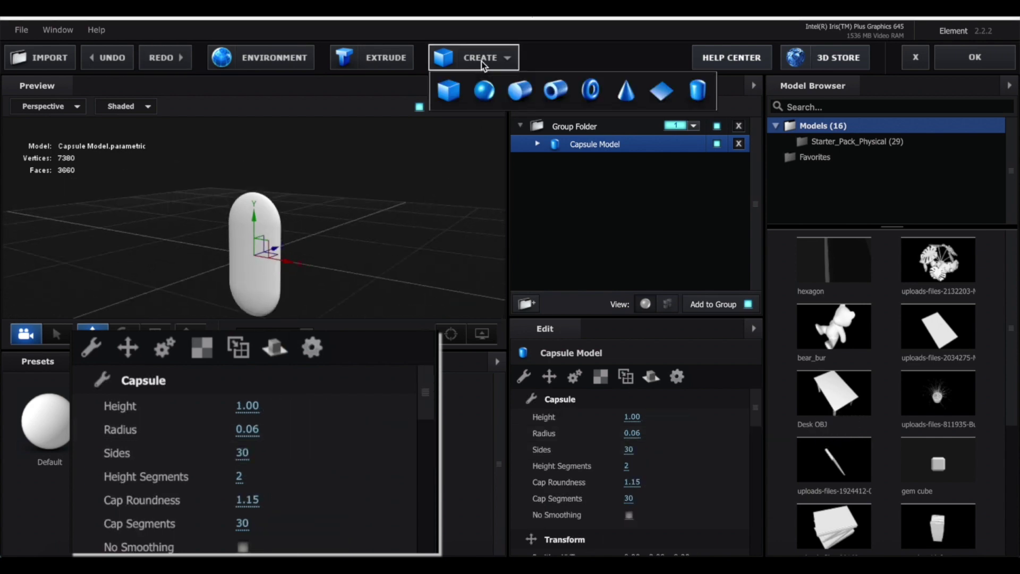
{"action": "left_click", "coordinate": [432, 226]}
{"action": "key", "text": "Delete"}
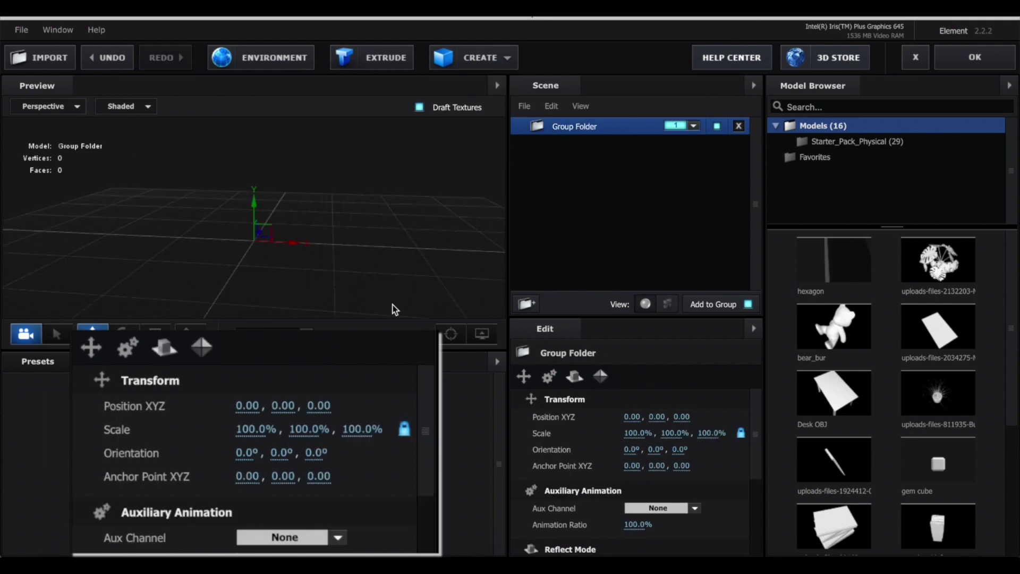
Add a torus and thicken its tube with Ring Radius 2
{"action": "left_click", "coordinate": [472, 57]}
{"action": "left_click", "coordinate": [584, 87]}
{"action": "left_click", "coordinate": [601, 377]}
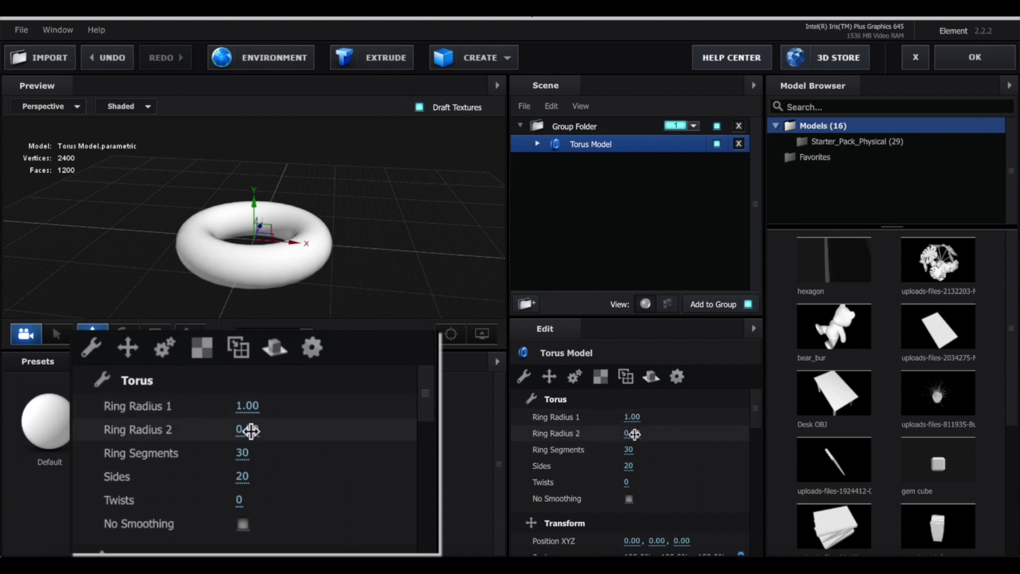
{"action": "left_click_drag", "start_coordinate": [634, 434], "coordinate": [536, 434]}
Unlink scale and stretch the torus to 473% on Y
{"action": "left_click", "coordinate": [549, 376]}
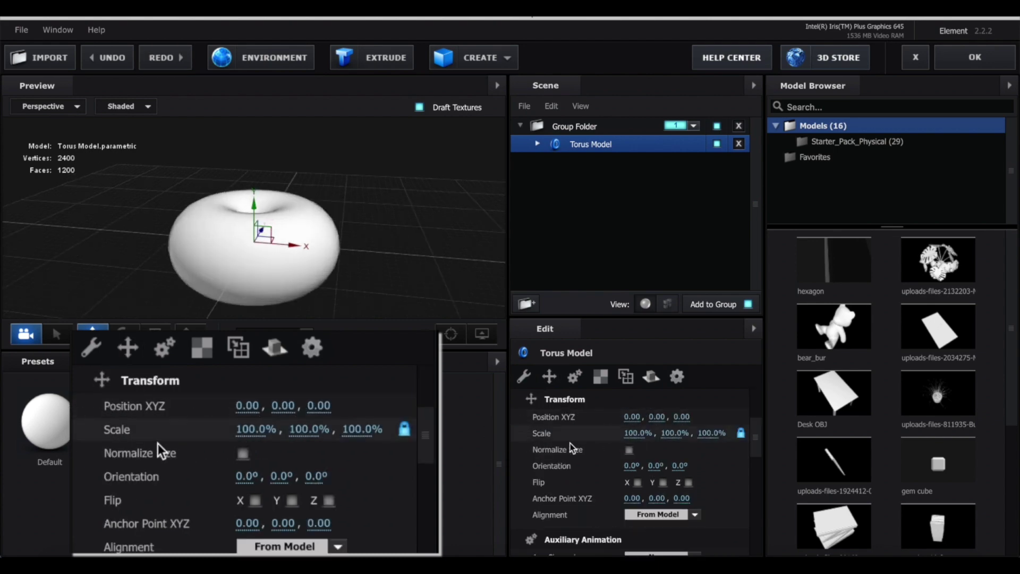
{"action": "left_click", "coordinate": [739, 433]}
{"action": "left_click_drag", "start_coordinate": [668, 433], "coordinate": [813, 433]}
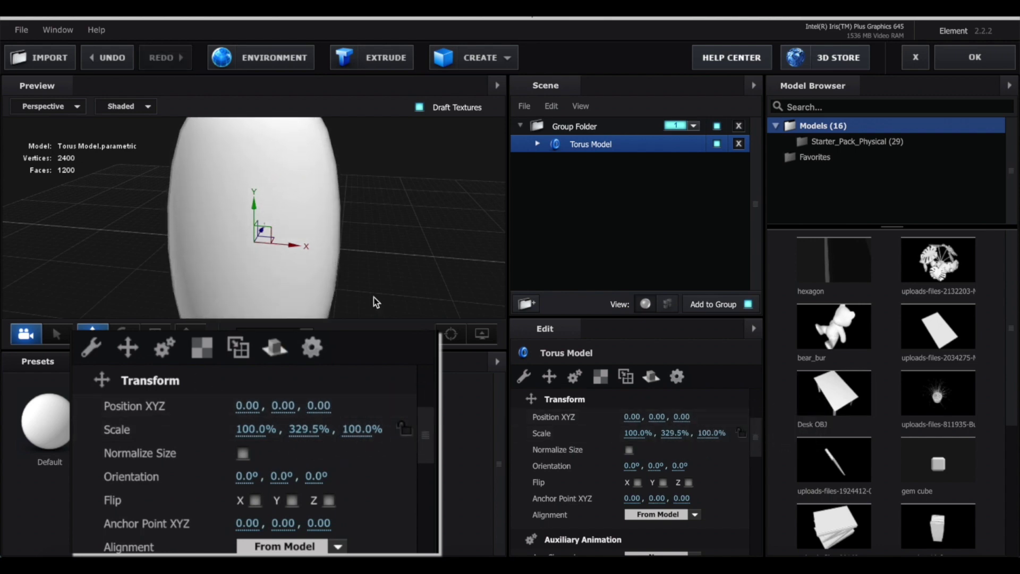
{"action": "left_click_drag", "start_coordinate": [675, 433], "coordinate": [850, 425]}
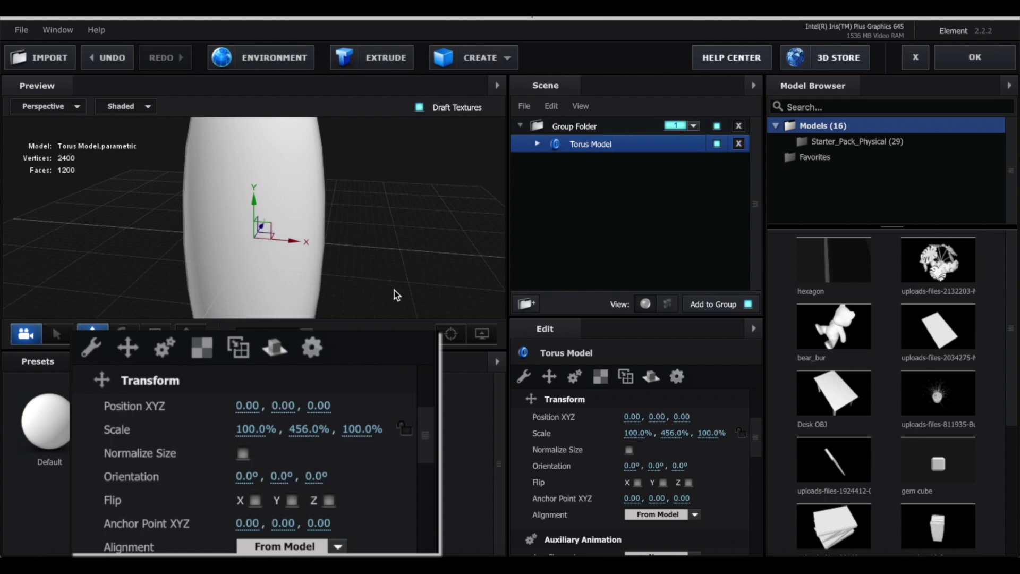
{"action": "scroll", "coordinate": [394, 290], "scroll_direction": "down", "scroll_amount": 3}
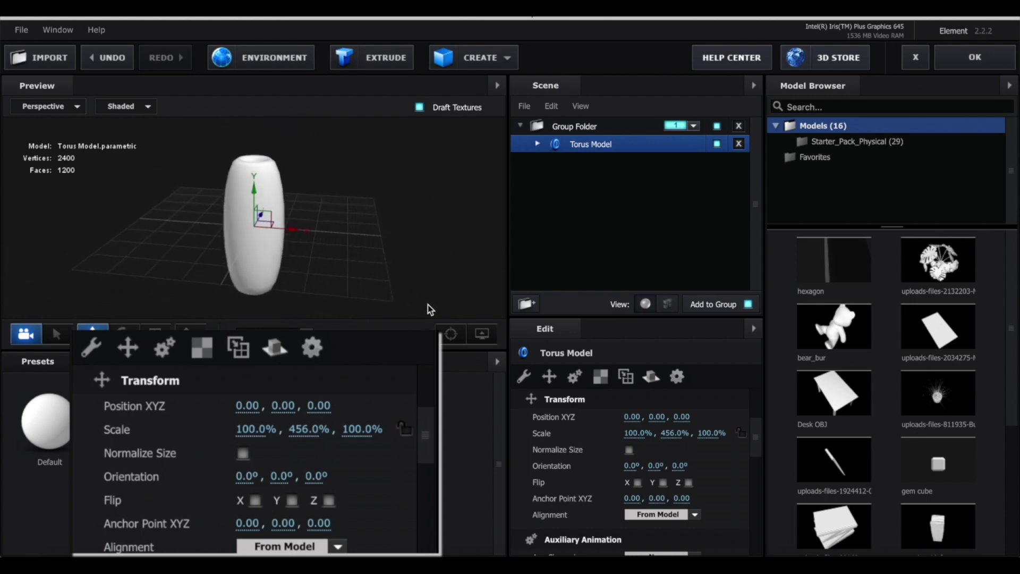
{"action": "left_click_drag", "start_coordinate": [314, 433], "coordinate": [349, 436]}
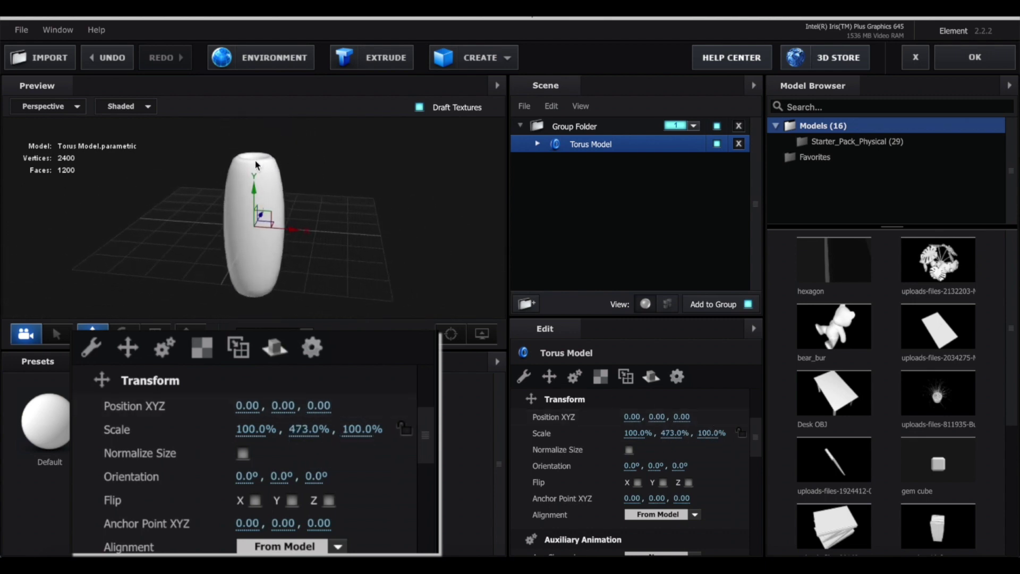
{"action": "left_click", "coordinate": [483, 57]}
Add a cone nose at Y 2.85 atop the torus body and scale it uniformly to 140%
{"action": "left_click", "coordinate": [622, 96]}
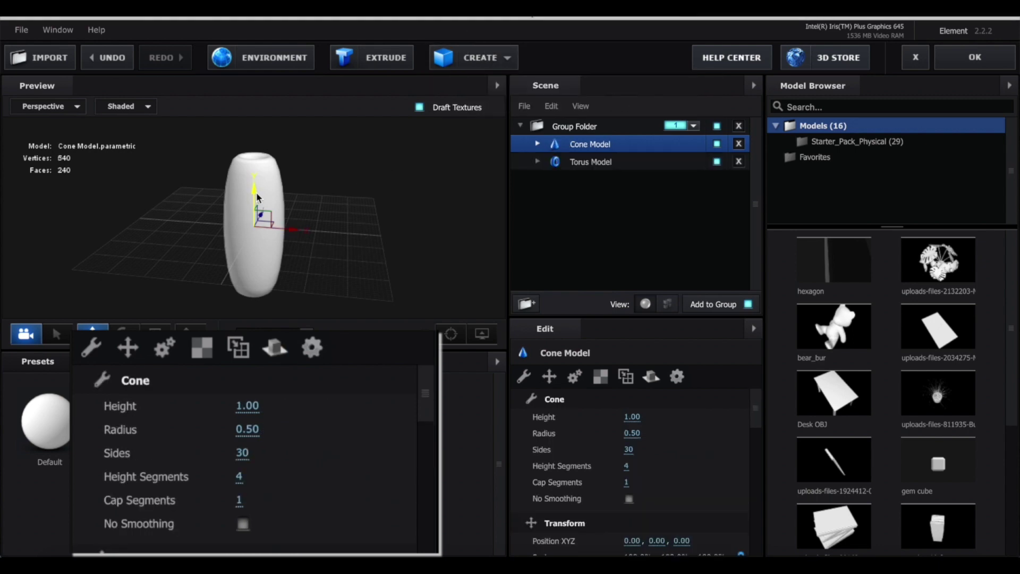
{"action": "left_click_drag", "start_coordinate": [254, 205], "coordinate": [259, 127]}
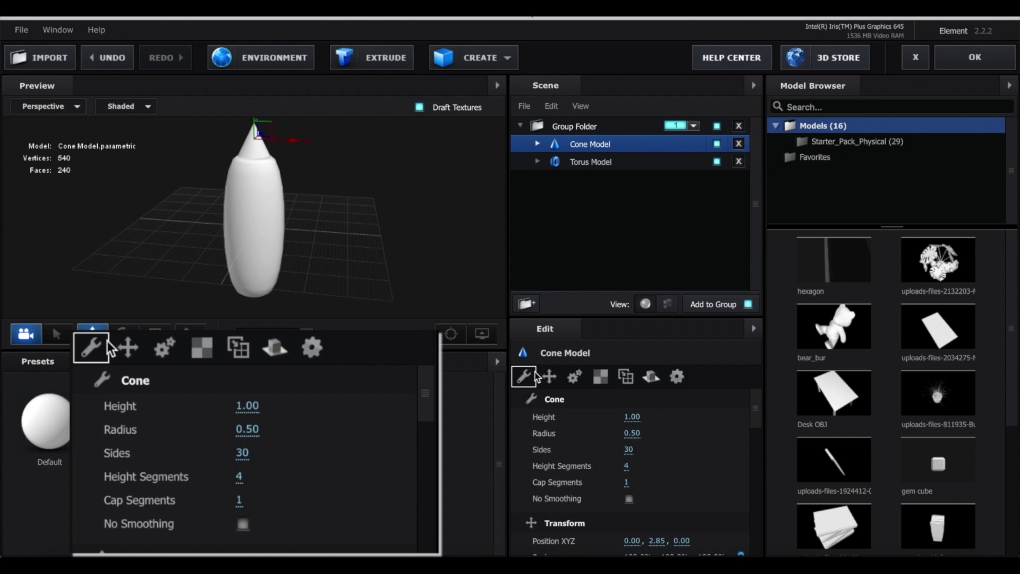
{"action": "left_click", "coordinate": [549, 376]}
{"action": "left_click_drag", "start_coordinate": [637, 435], "coordinate": [686, 426]}
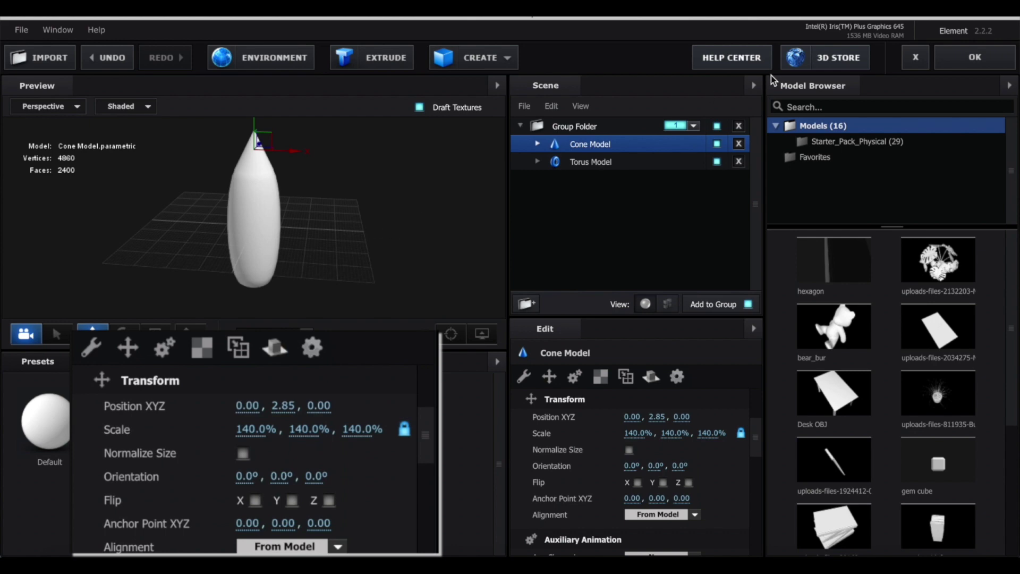
Apply the Element scene and create a new black solid layer in the composition
{"action": "left_click", "coordinate": [975, 57]}
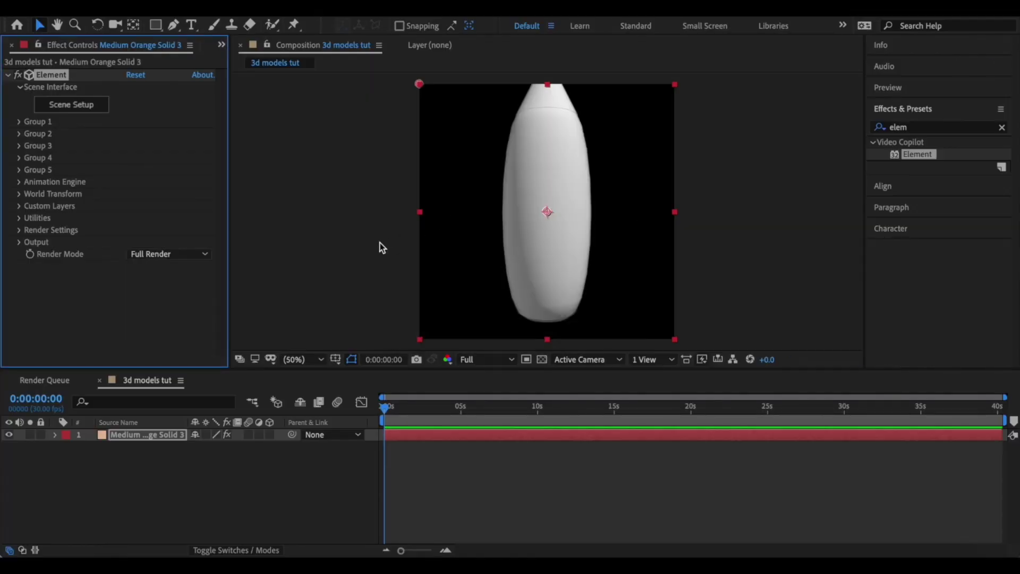
{"action": "left_click", "coordinate": [514, 489]}
{"action": "key", "text": "ctrl+y"}
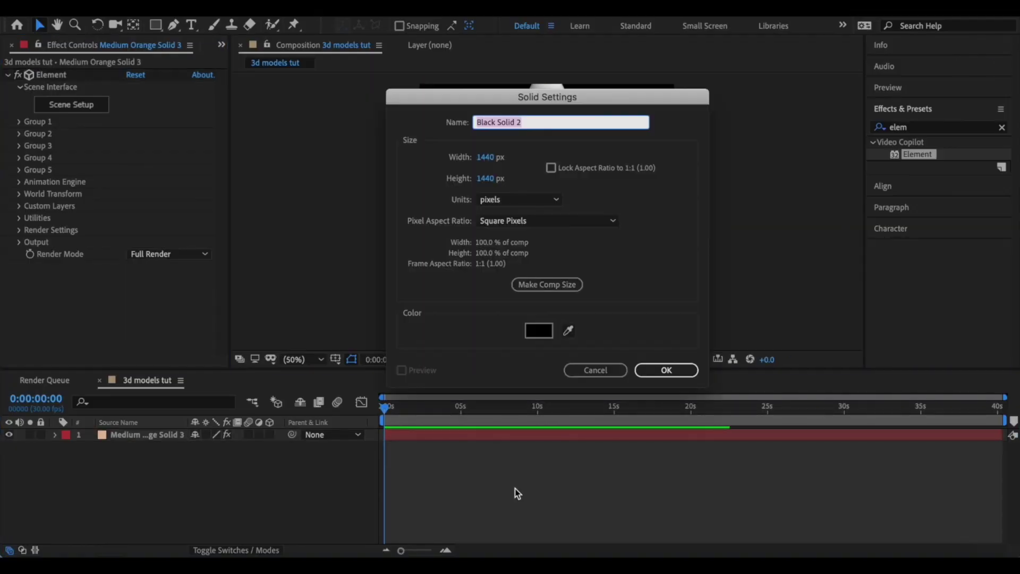
{"action": "key", "text": "Return"}
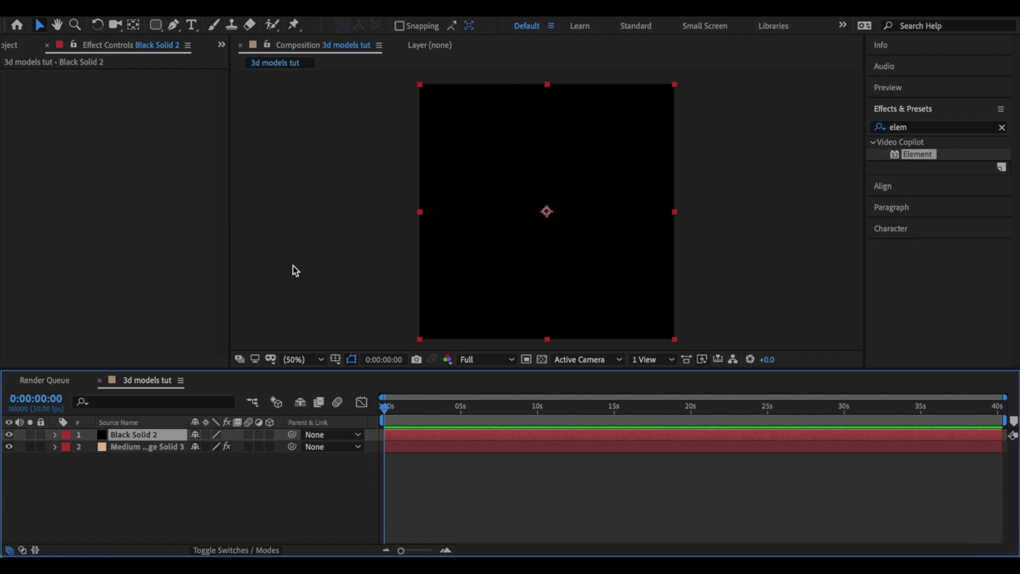
Draw a closed triangular mask on the black solid over the rocket
{"action": "key", "text": "g"}
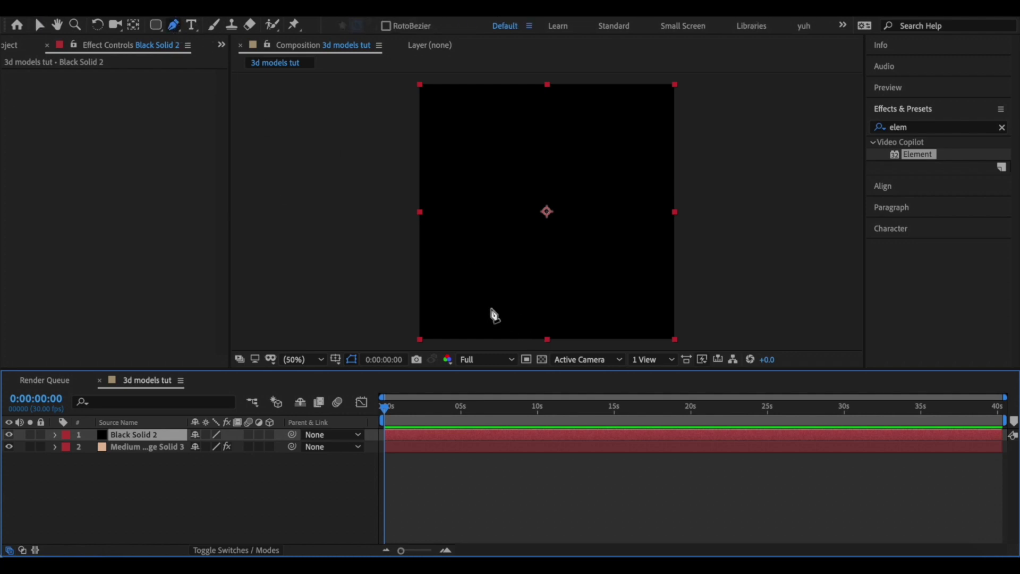
{"action": "left_click", "coordinate": [453, 306]}
{"action": "left_click", "coordinate": [617, 307]}
{"action": "left_click_drag", "start_coordinate": [616, 307], "coordinate": [624, 307]}
{"action": "left_click", "coordinate": [543, 181]}
{"action": "left_click", "coordinate": [453, 306]}
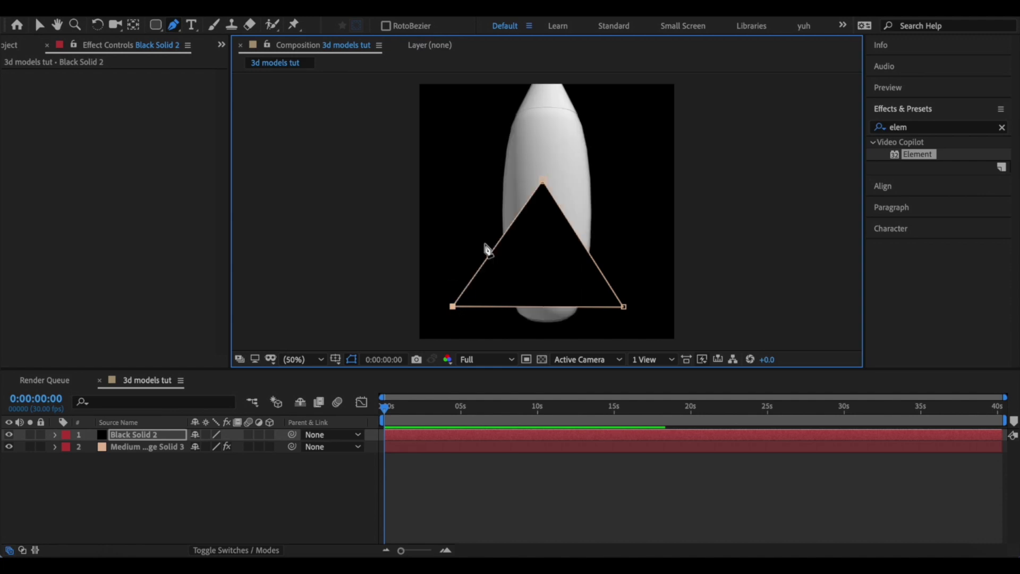
Hide the Black Solid 2 layer and select the rocket's Element layer
{"action": "key", "text": "v"}
{"action": "left_click", "coordinate": [20, 438]}
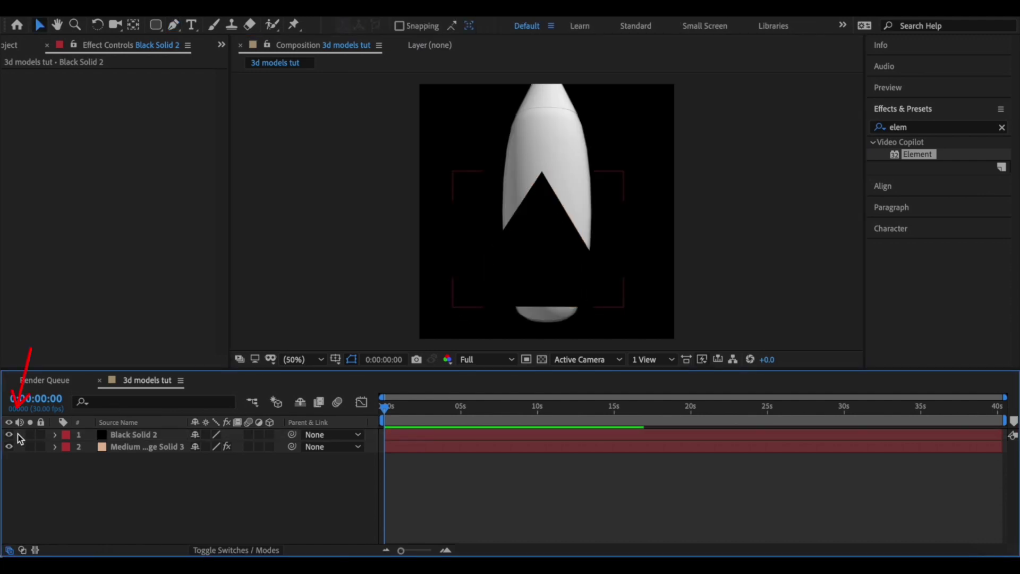
{"action": "left_click", "coordinate": [9, 435]}
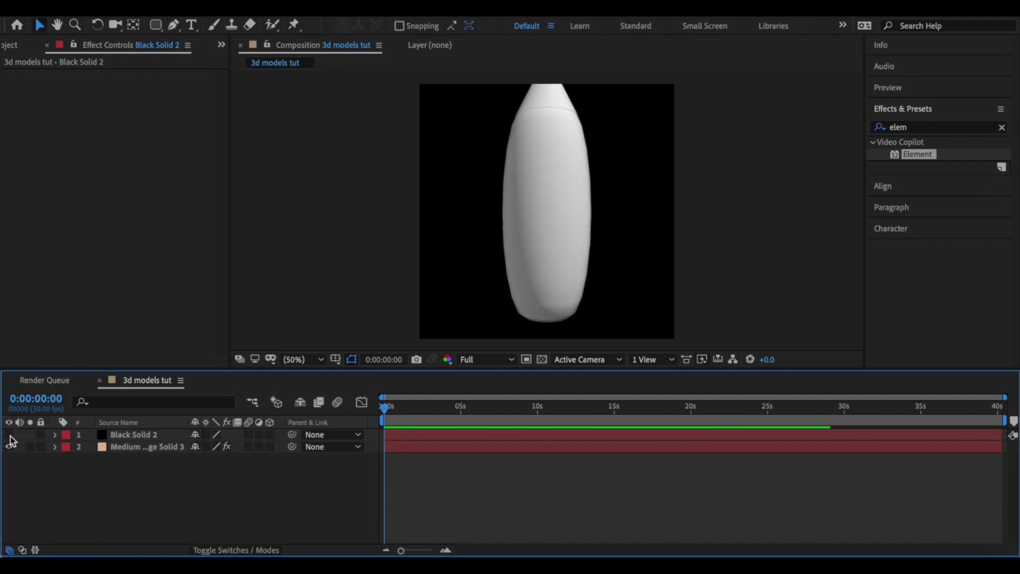
{"action": "left_click", "coordinate": [131, 447]}
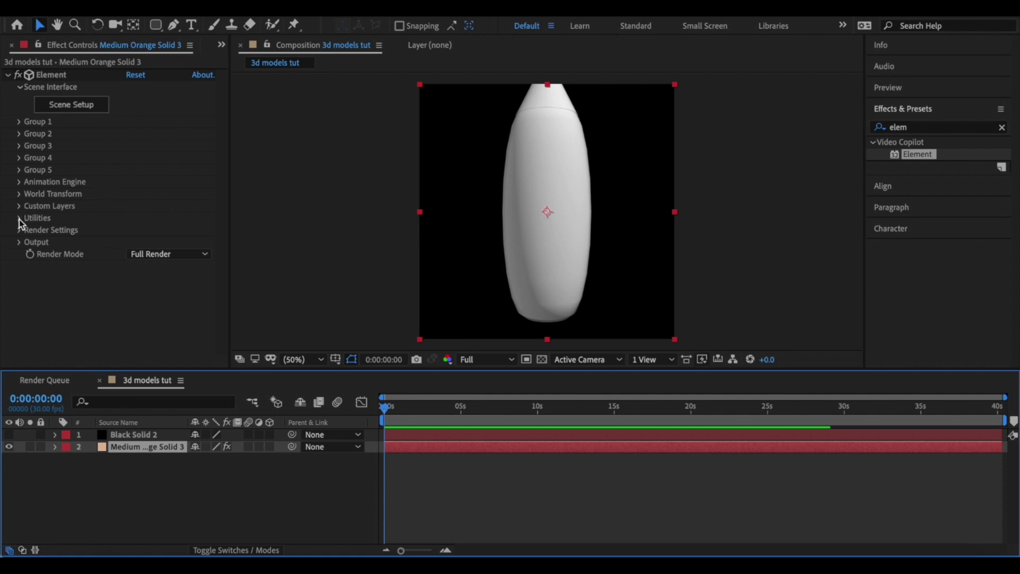
Under Custom Layers > Custom Text and Masks, set Path Layer 1 to Black Solid 2
{"action": "left_click", "coordinate": [18, 204]}
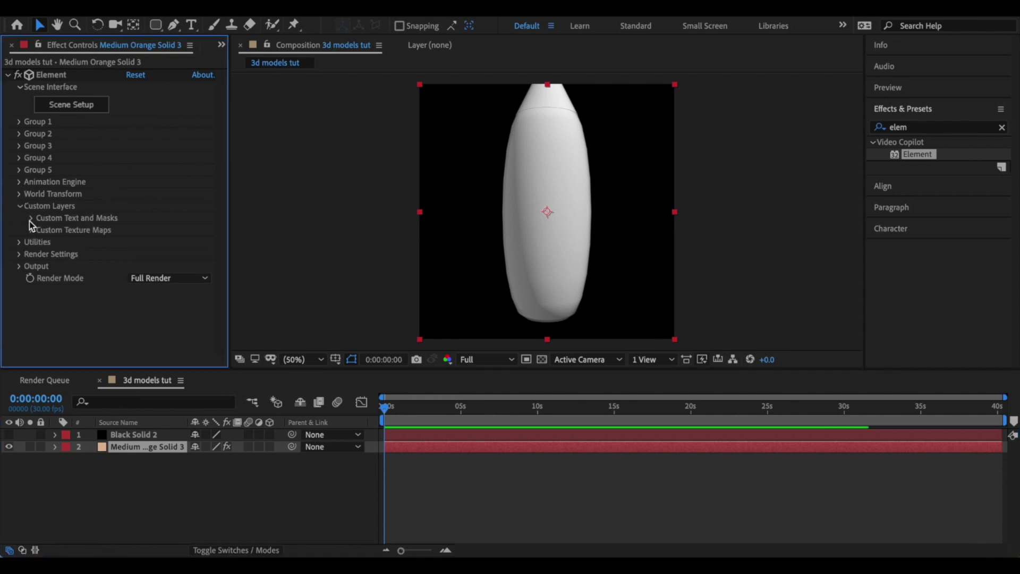
{"action": "left_click", "coordinate": [30, 218]}
{"action": "left_click", "coordinate": [142, 193]}
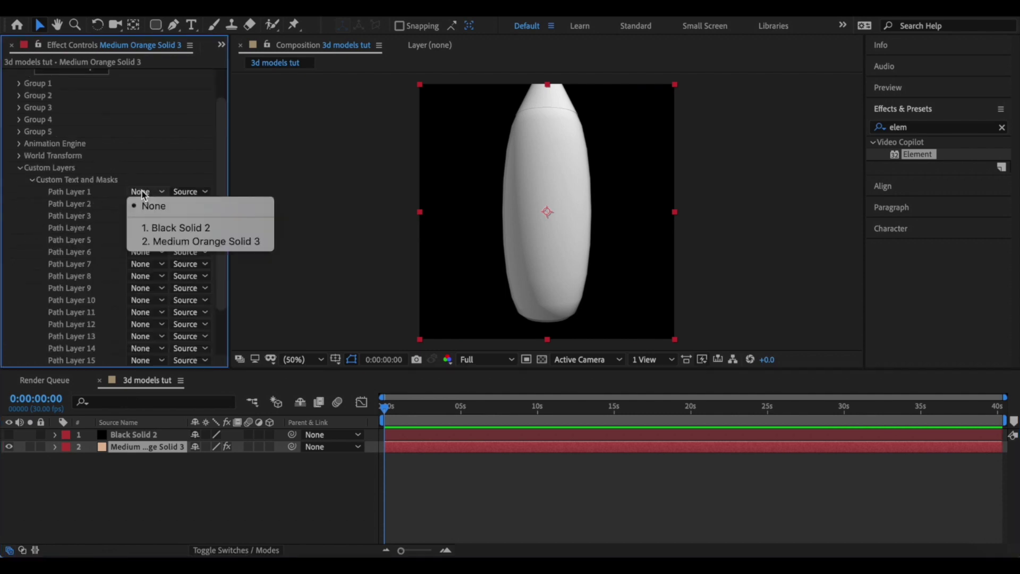
{"action": "left_click", "coordinate": [167, 228]}
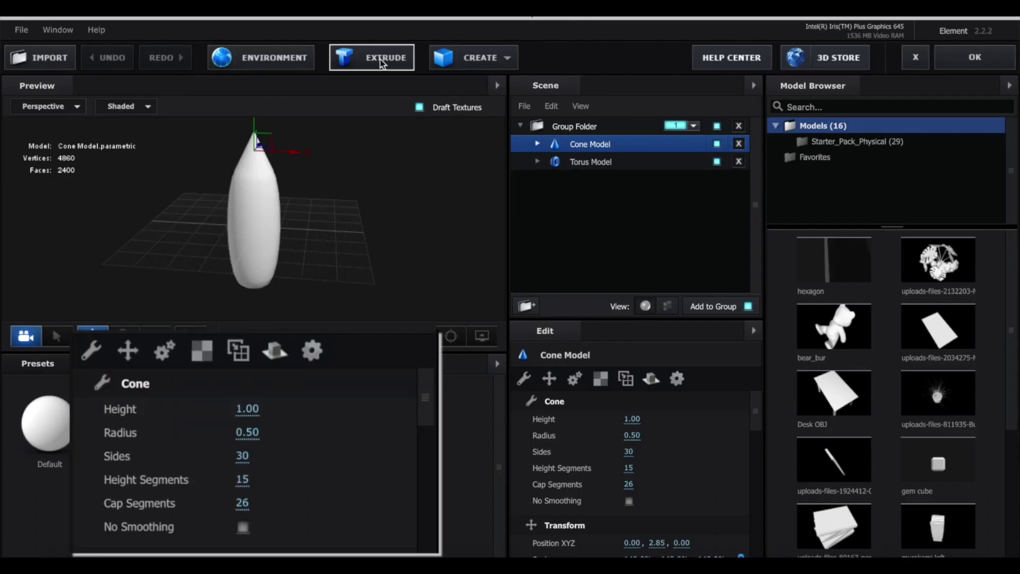
Extrude the triangle path into a 3D Extrusion Model, leaving its scale unchanged
{"action": "left_click", "coordinate": [380, 59]}
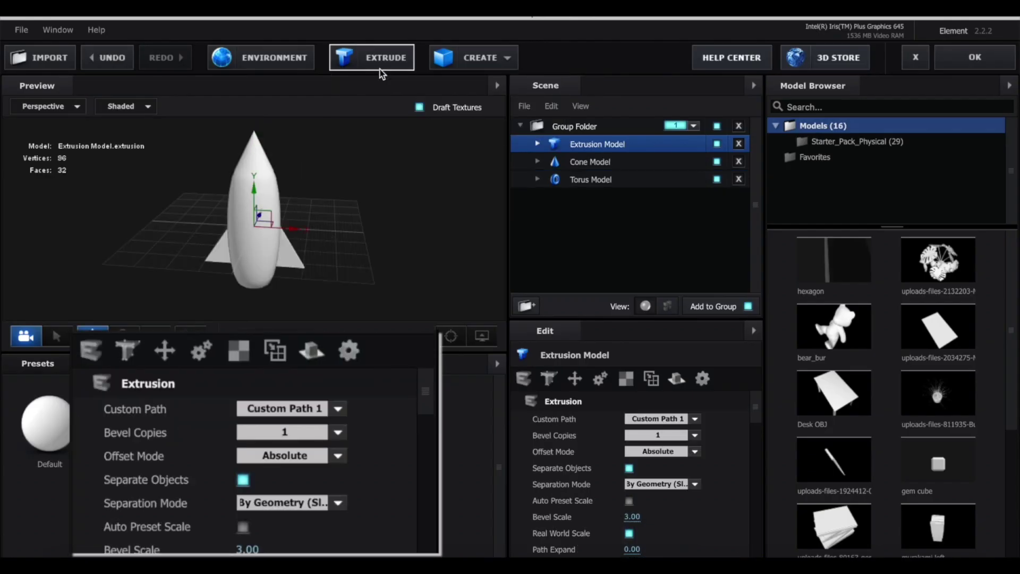
{"action": "left_click_drag", "start_coordinate": [360, 231], "coordinate": [262, 228]}
{"action": "scroll", "coordinate": [266, 212], "scroll_direction": "up", "scroll_amount": 4}
{"action": "left_click", "coordinate": [164, 351]}
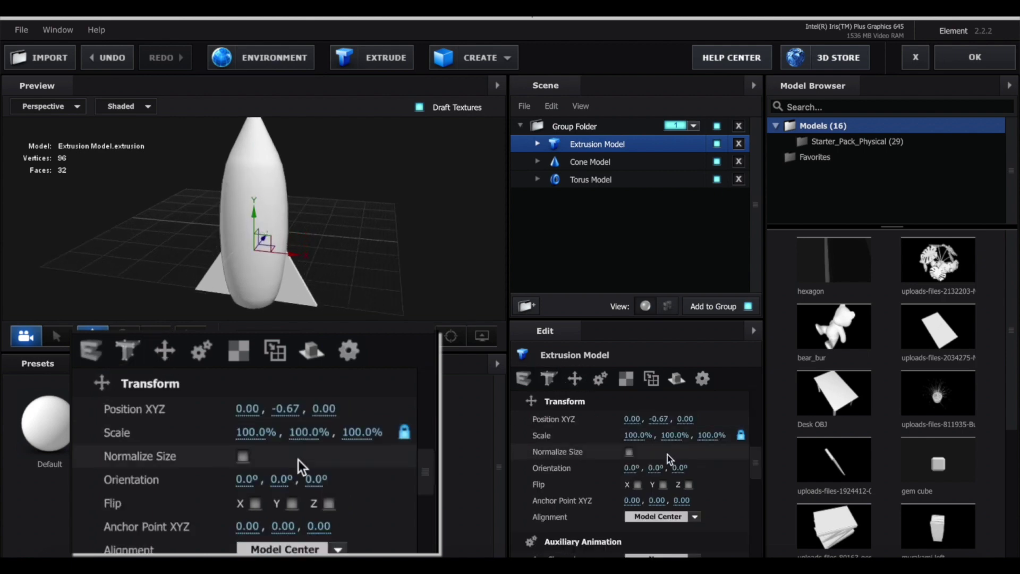
{"action": "left_click_drag", "start_coordinate": [296, 433], "coordinate": [258, 432]}
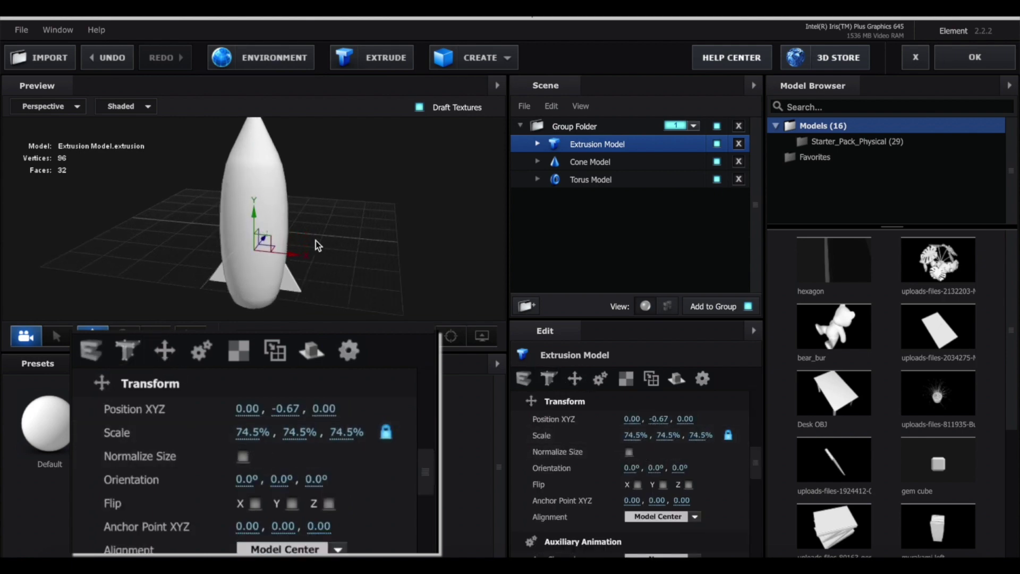
{"action": "key", "text": "ctrl+z"}
Set the bevel extrusion to 2.13 and bevel size to 2.71, toggling the back bevel
{"action": "left_click", "coordinate": [538, 144]}
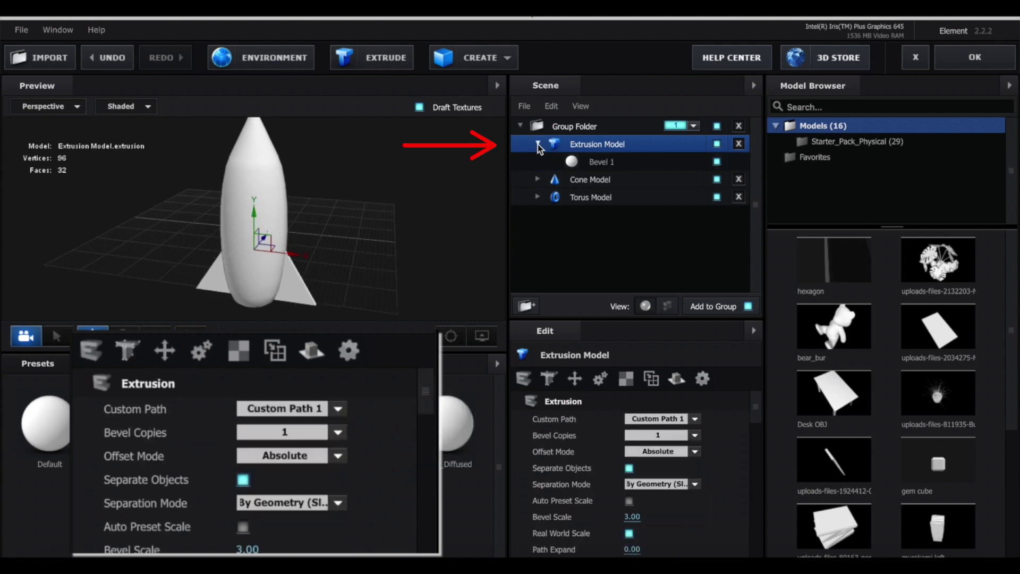
{"action": "left_click", "coordinate": [573, 162]}
{"action": "left_click_drag", "start_coordinate": [313, 239], "coordinate": [321, 260]}
{"action": "left_click_drag", "start_coordinate": [250, 406], "coordinate": [346, 394]}
{"action": "left_click_drag", "start_coordinate": [412, 302], "coordinate": [394, 296]}
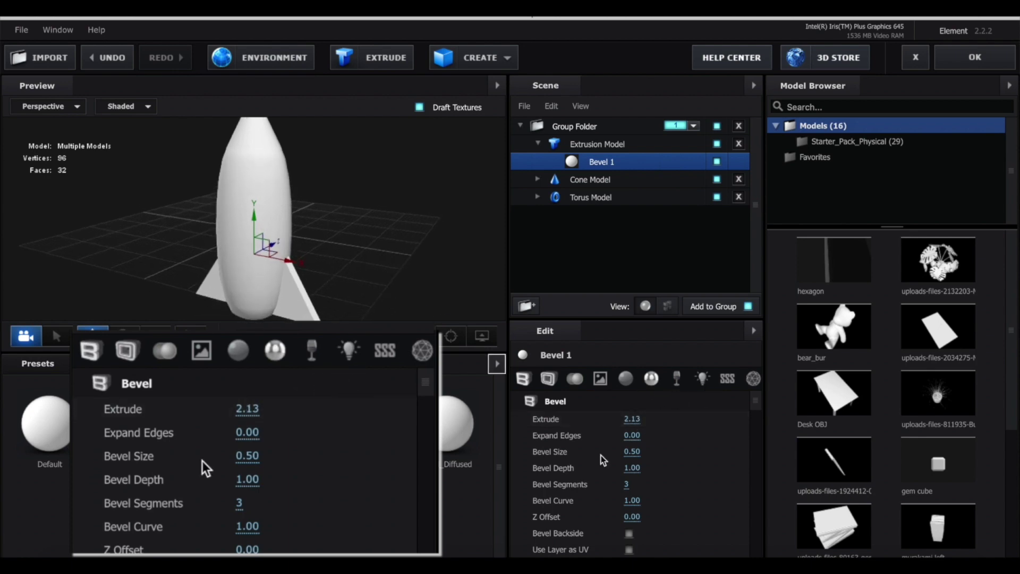
{"action": "left_click_drag", "start_coordinate": [634, 454], "coordinate": [774, 436]}
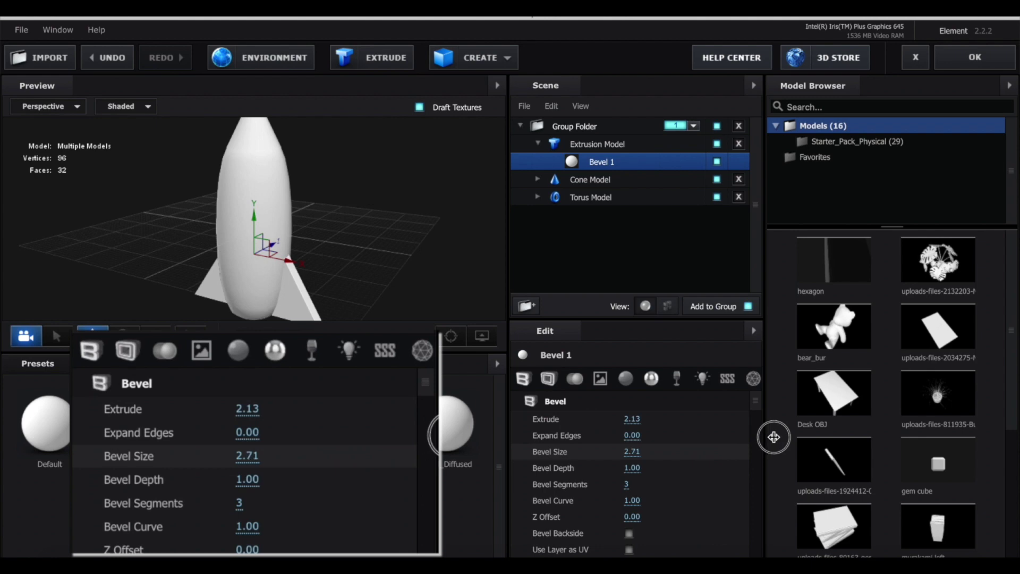
{"action": "left_click", "coordinate": [629, 534]}
Duplicate the Extrusion Model and change the copy's Y orientation for extra fins
{"action": "left_click", "coordinate": [394, 243]}
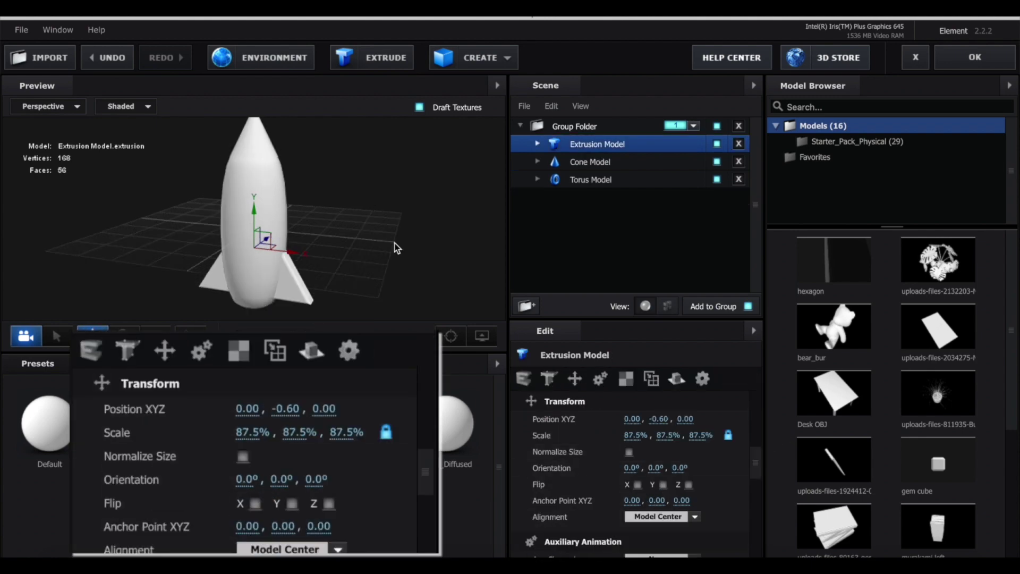
{"action": "key", "text": "ctrl+d"}
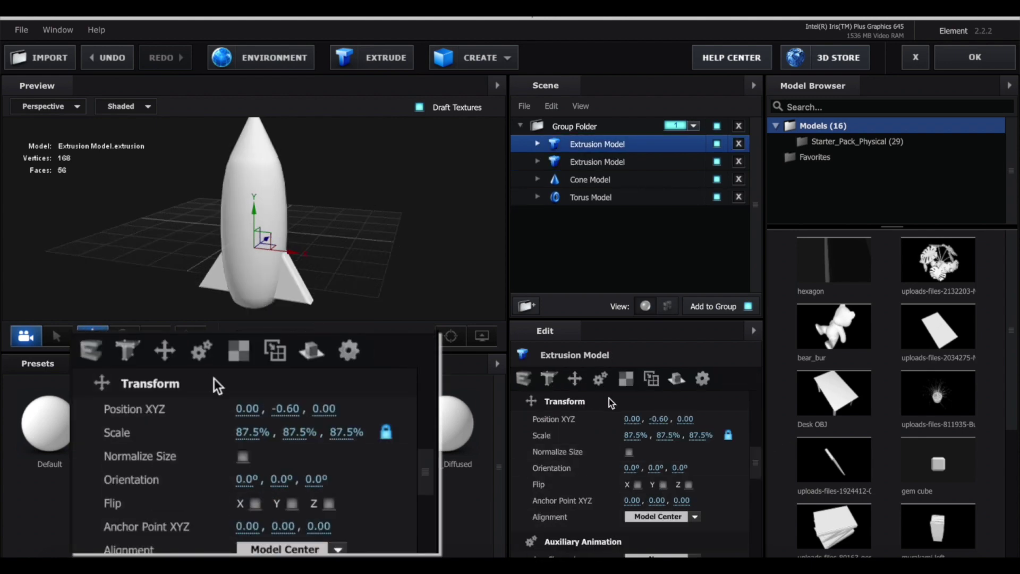
{"action": "left_click", "coordinate": [656, 468]}
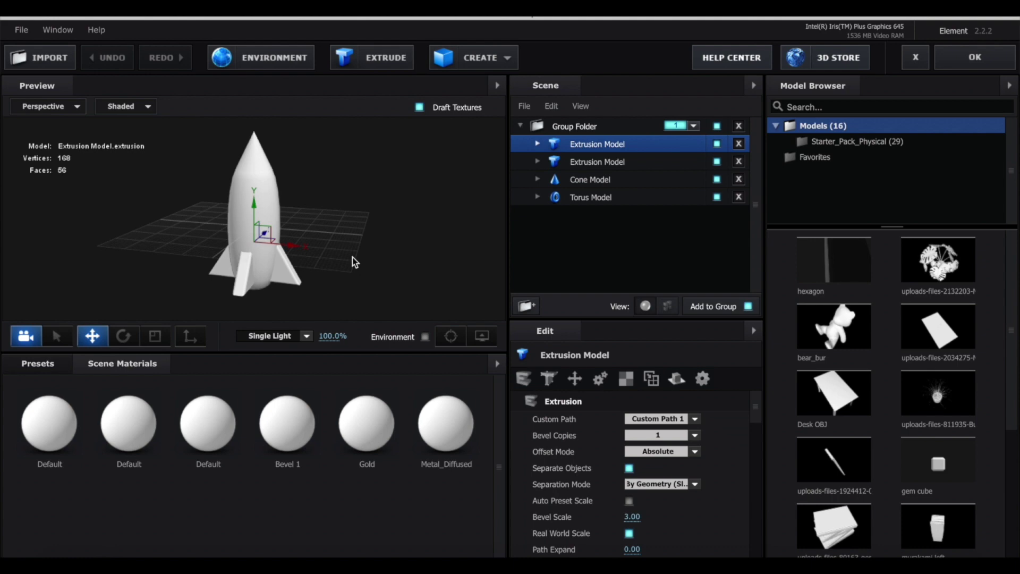
Create a top-level group folder and move duplicates of the Cone and Torus into it
{"action": "left_click", "coordinate": [526, 307]}
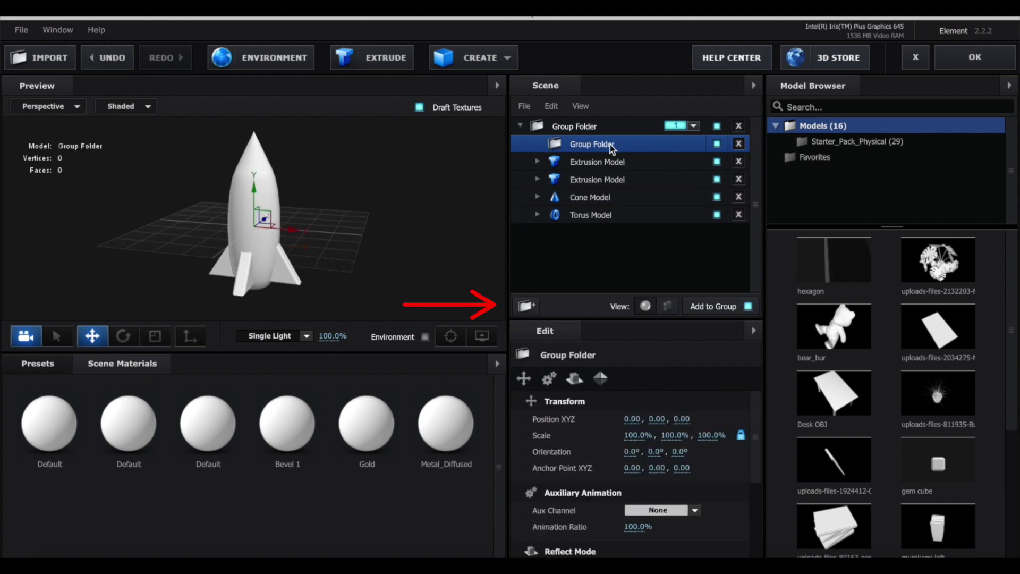
{"action": "left_click_drag", "start_coordinate": [610, 145], "coordinate": [601, 115]}
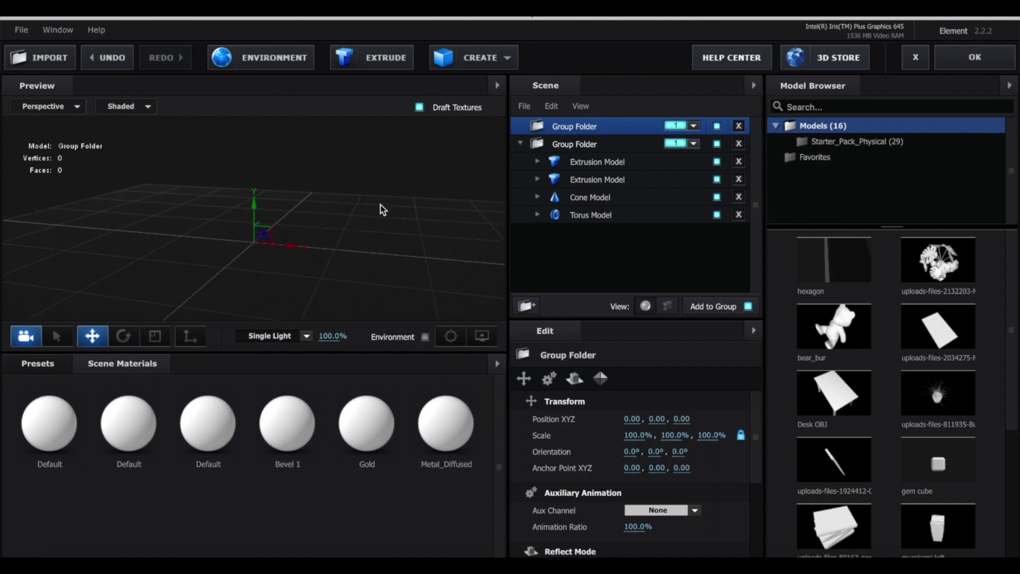
{"action": "left_click", "coordinate": [597, 215]}
{"action": "left_click", "coordinate": [608, 202], "text": "ctrl"}
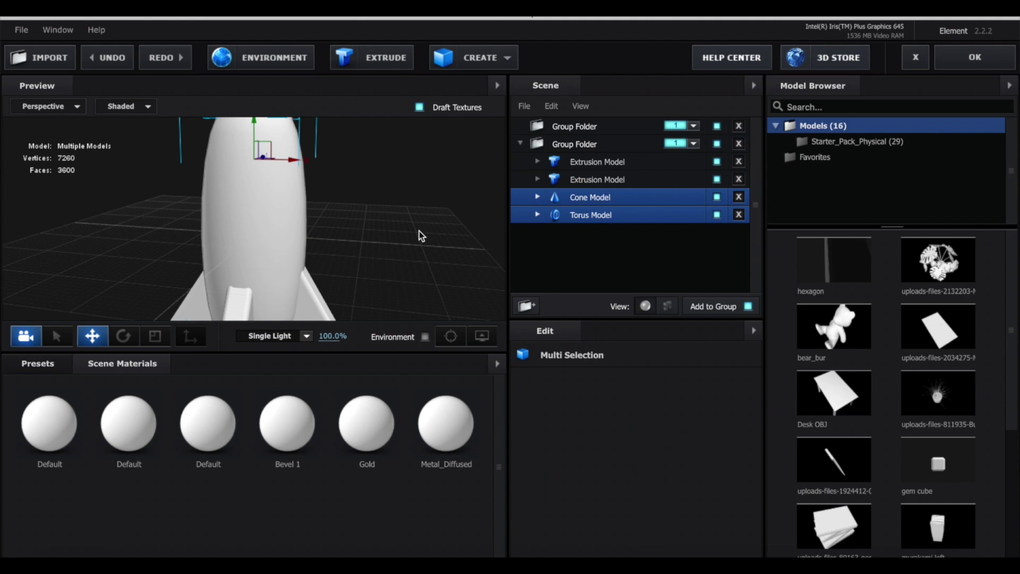
{"action": "key", "text": "ctrl+d"}
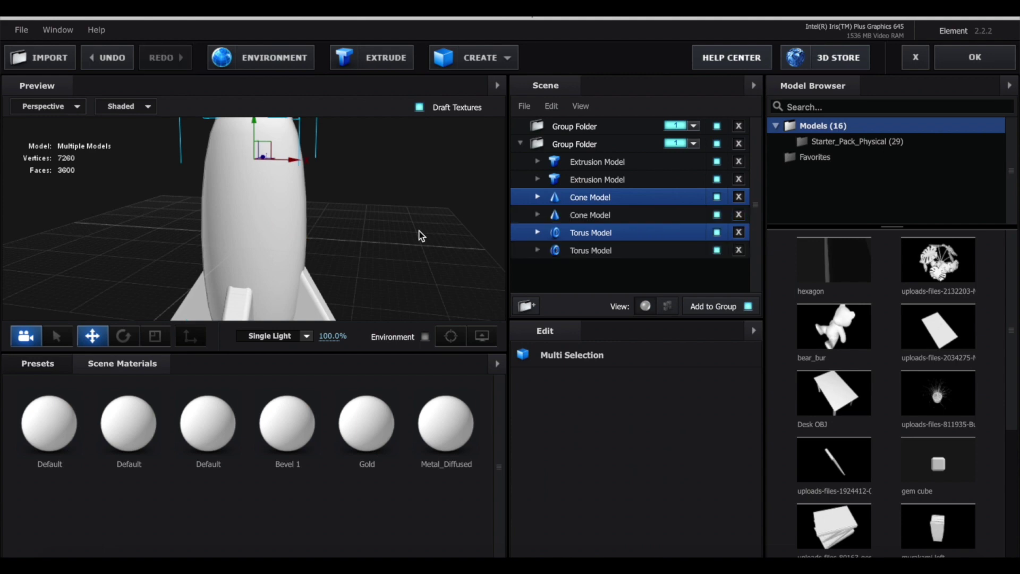
{"action": "left_click_drag", "start_coordinate": [593, 204], "coordinate": [595, 128]}
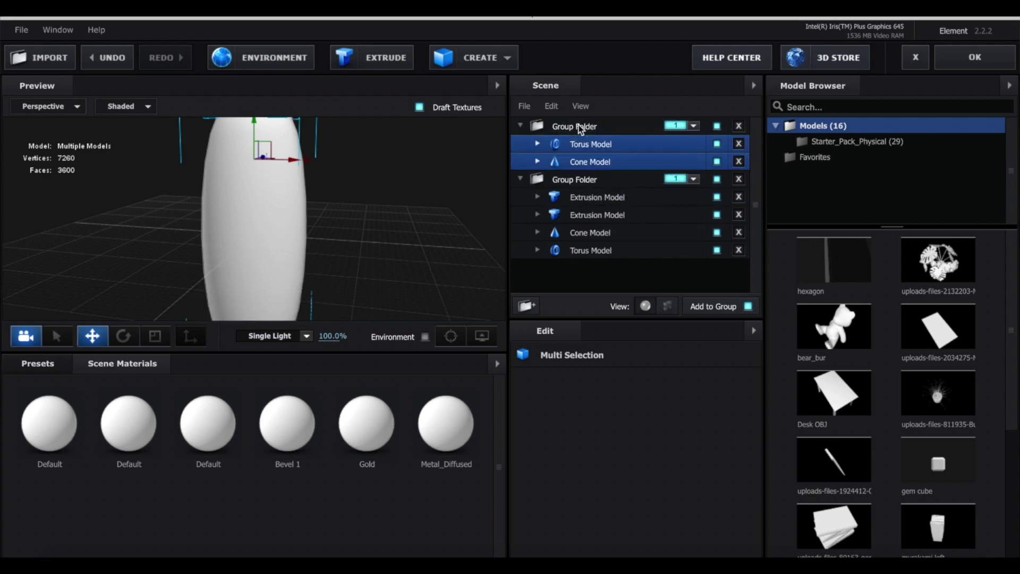
Scale the new group folder uniformly down to 32%
{"action": "left_click", "coordinate": [585, 126]}
{"action": "left_click_drag", "start_coordinate": [660, 436], "coordinate": [588, 451]}
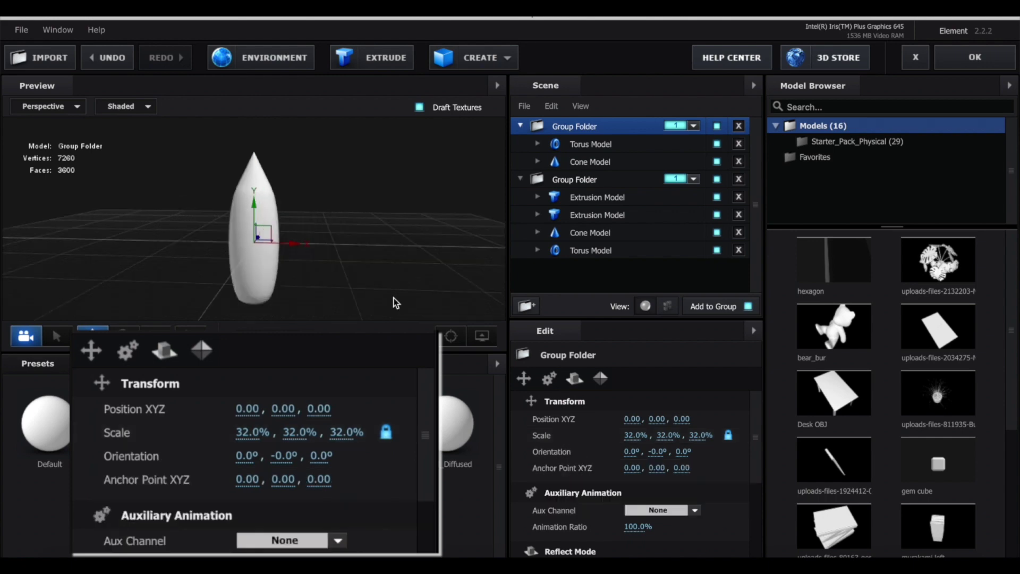
{"action": "left_click_drag", "start_coordinate": [395, 272], "coordinate": [391, 192]}
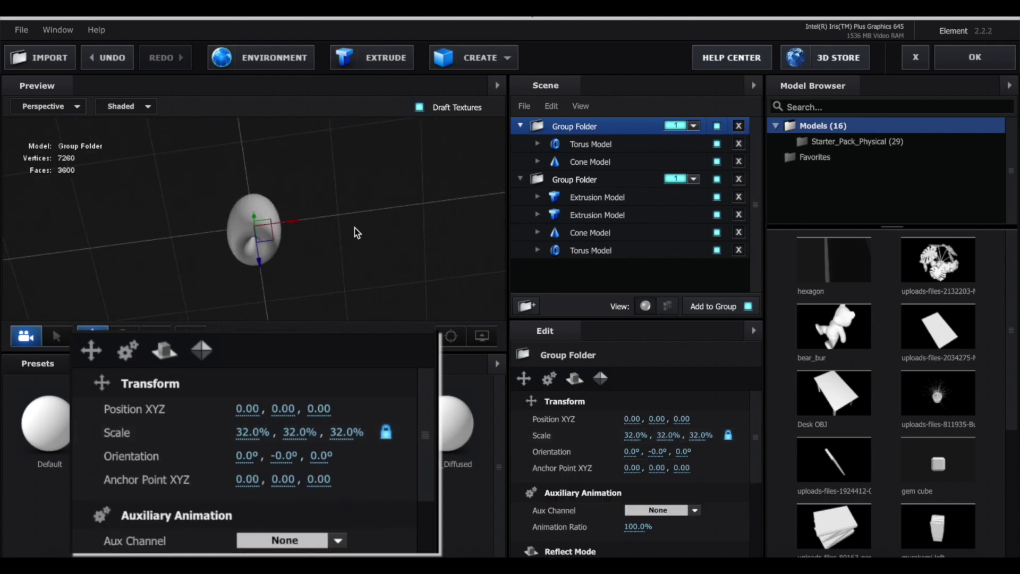
Add a capsule below the small cone and widen its radius to 0.64
{"action": "left_click", "coordinate": [454, 62]}
{"action": "left_click", "coordinate": [699, 91]}
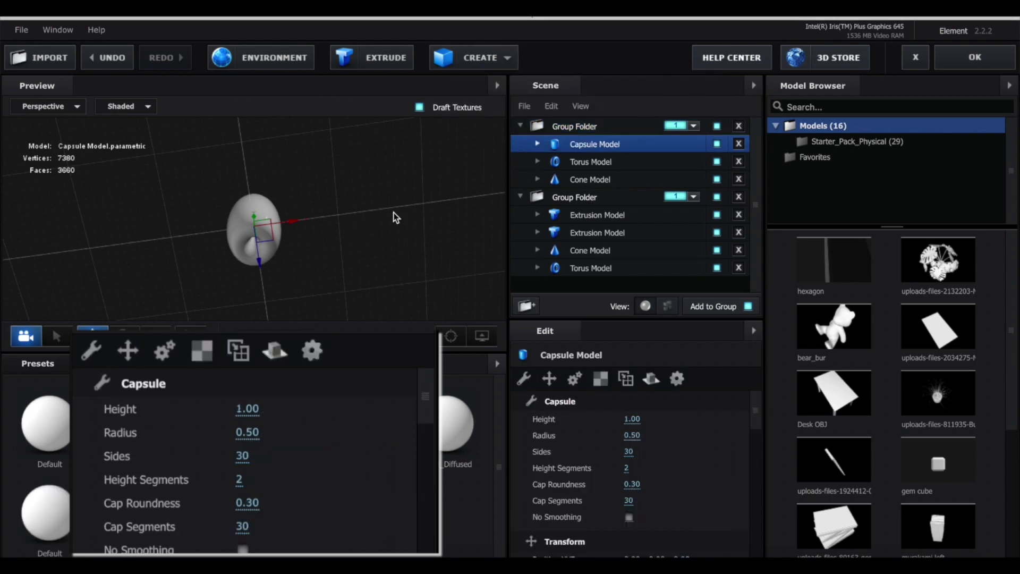
{"action": "left_click_drag", "start_coordinate": [396, 218], "coordinate": [391, 253]}
{"action": "left_click", "coordinate": [259, 237]}
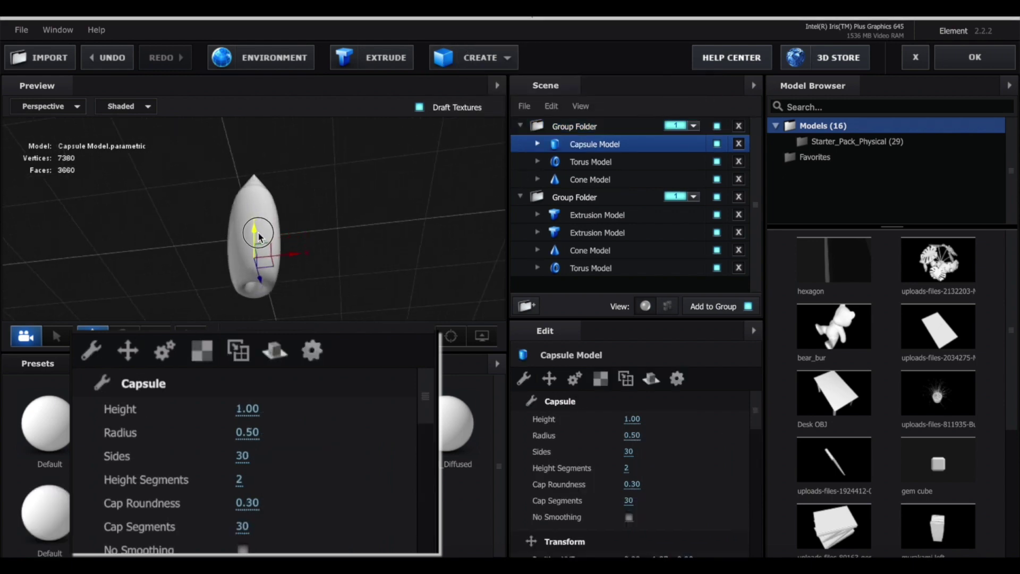
{"action": "left_click_drag", "start_coordinate": [259, 237], "coordinate": [258, 256]}
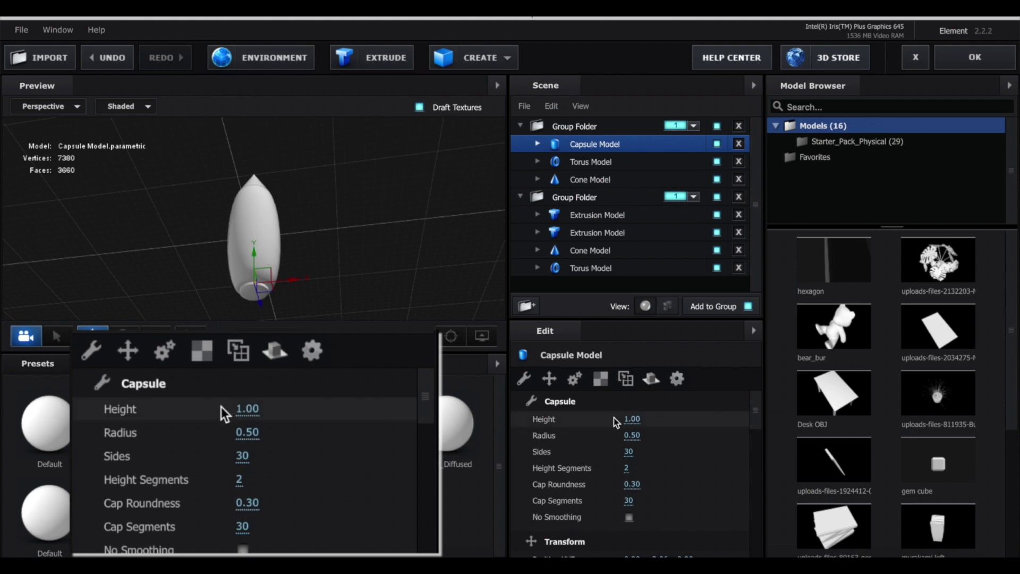
{"action": "left_click_drag", "start_coordinate": [635, 435], "coordinate": [694, 486]}
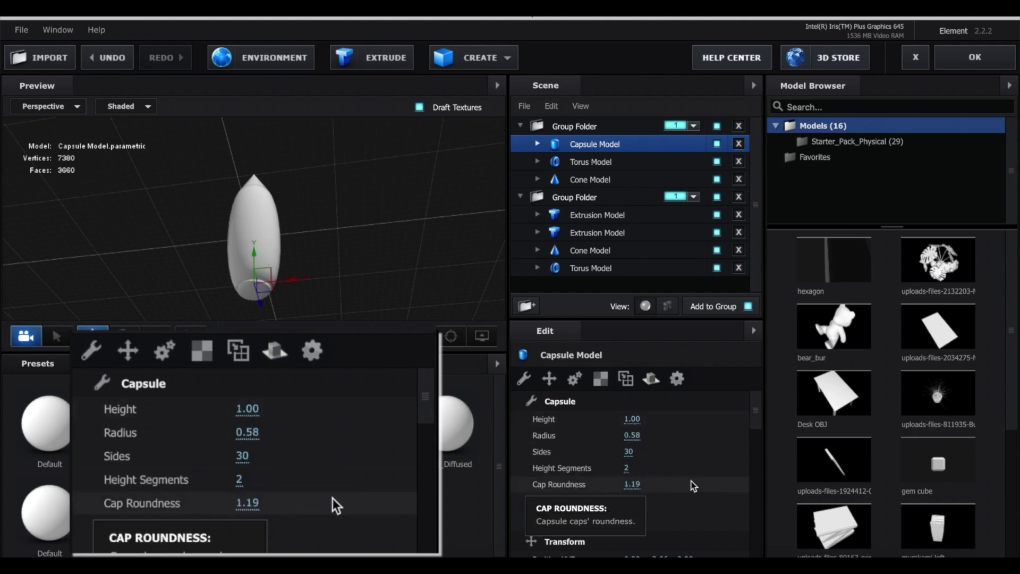
{"action": "left_click_drag", "start_coordinate": [251, 261], "coordinate": [583, 203]}
Place the booster group at 0, -1.74, -1.96 beside the rocket base and duplicate it
{"action": "left_click_drag", "start_coordinate": [268, 196], "coordinate": [215, 265]}
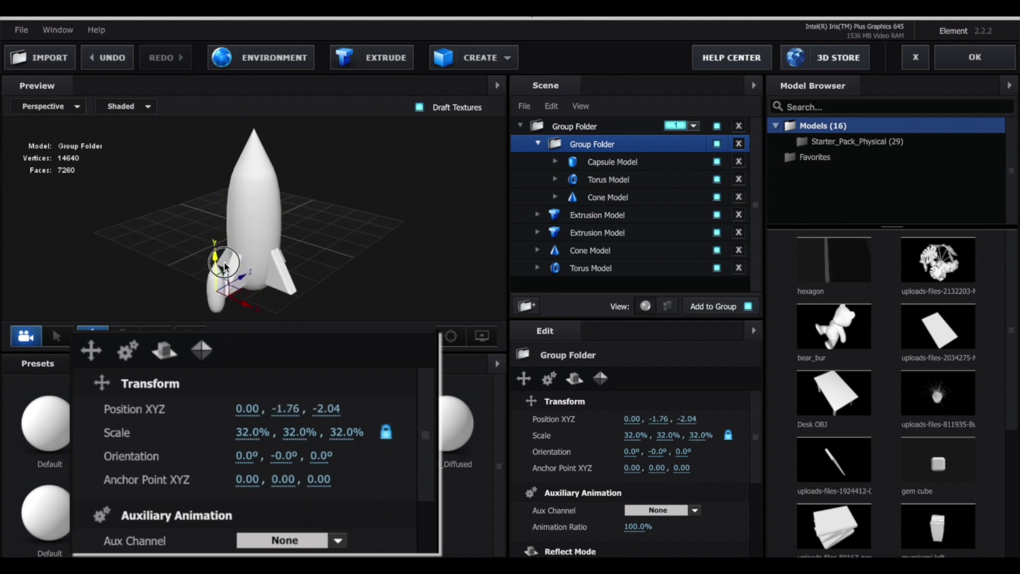
{"action": "left_click_drag", "start_coordinate": [280, 274], "coordinate": [229, 282]}
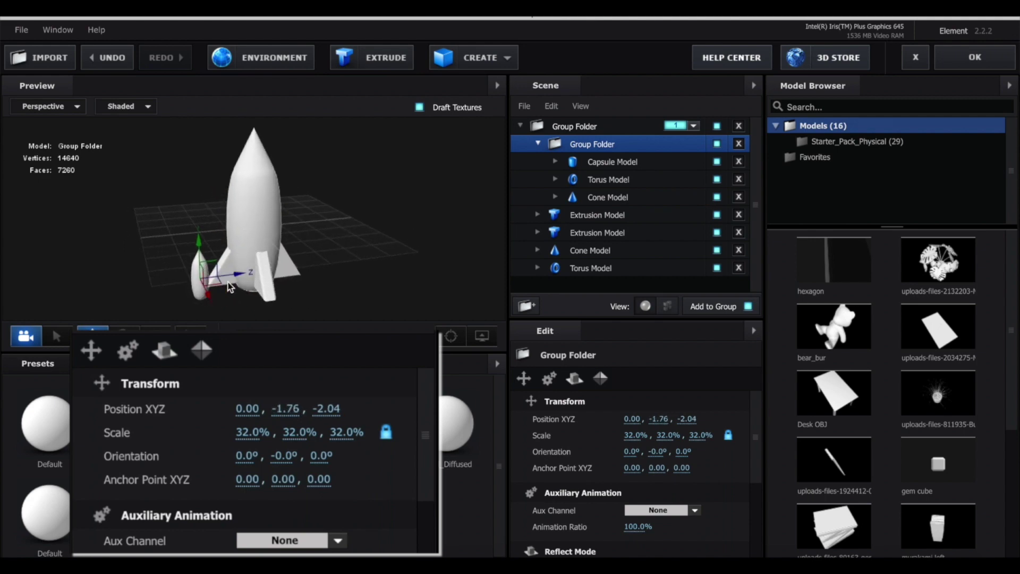
{"action": "scroll", "coordinate": [237, 287], "scroll_direction": "up", "scroll_amount": 3}
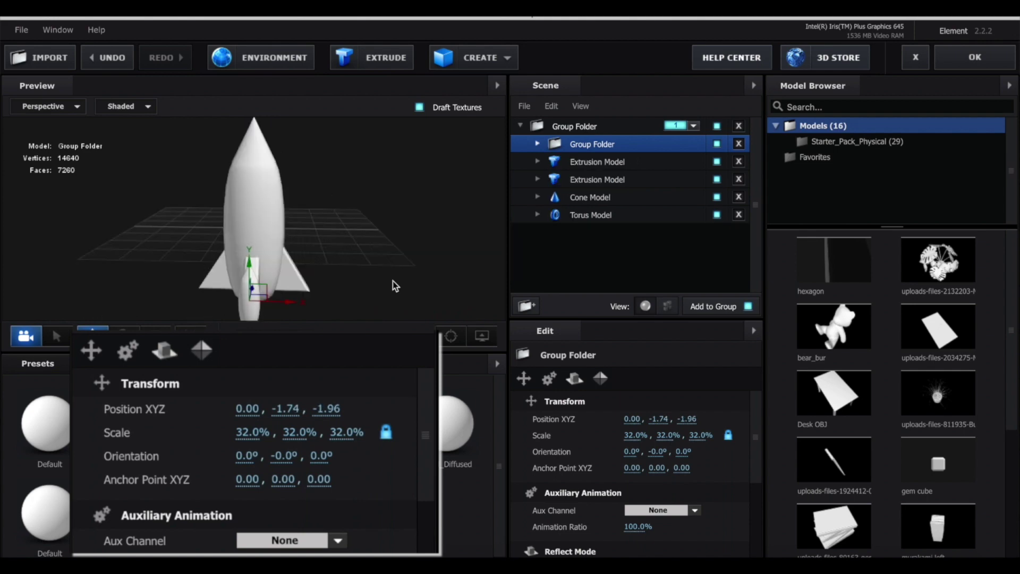
{"action": "key", "text": "ctrl+d"}
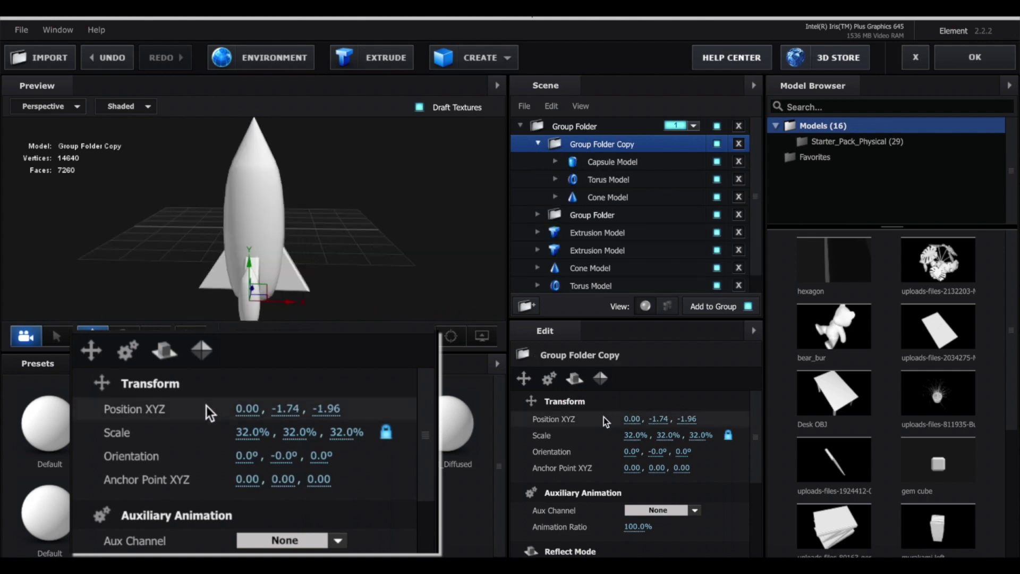
Move Group Folder Copy to the opposite side at Z position 1.96
{"action": "left_click", "coordinate": [315, 409]}
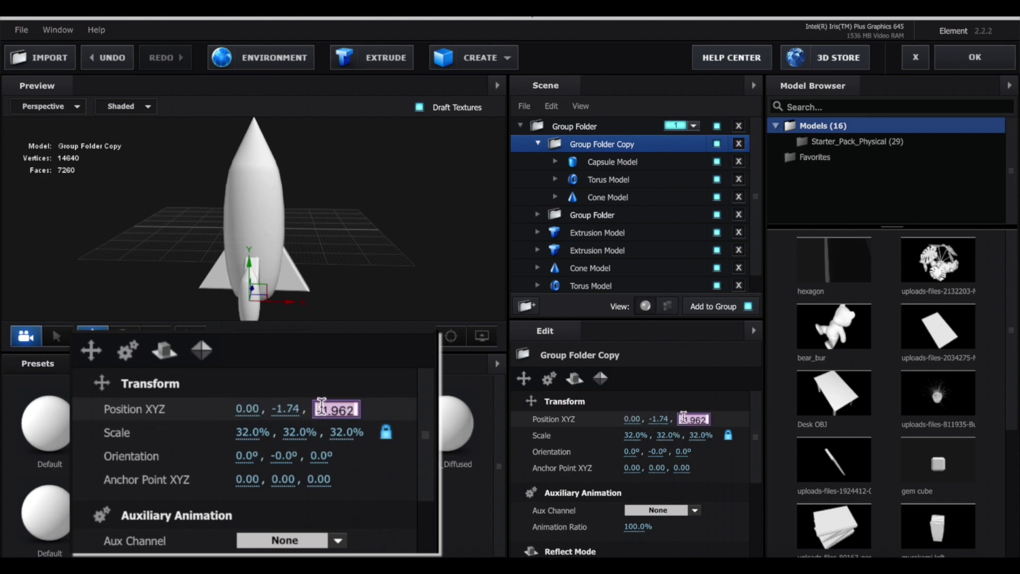
{"action": "key", "text": "Left"}
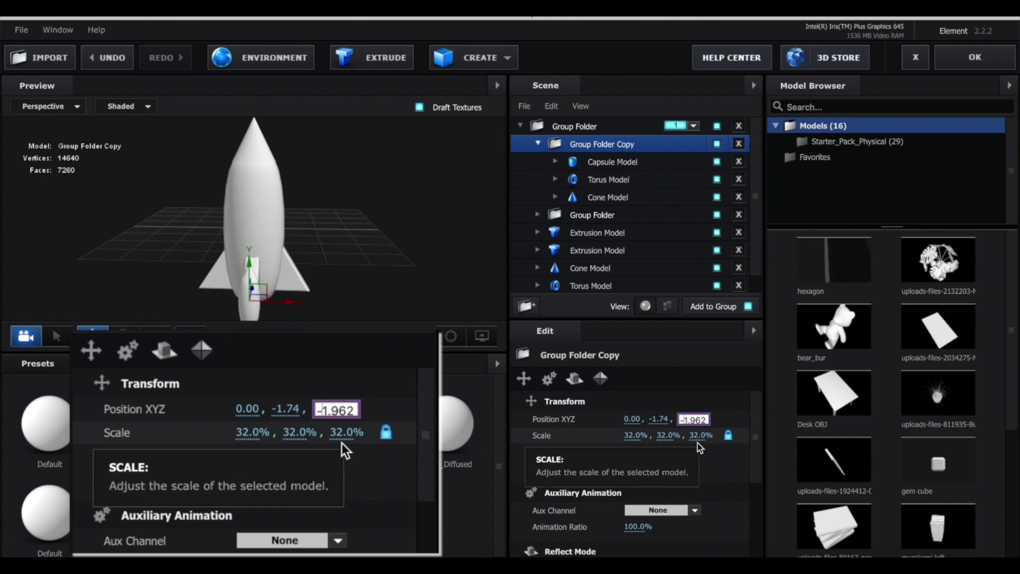
{"action": "key", "text": "Delete"}
{"action": "key", "text": "Return"}
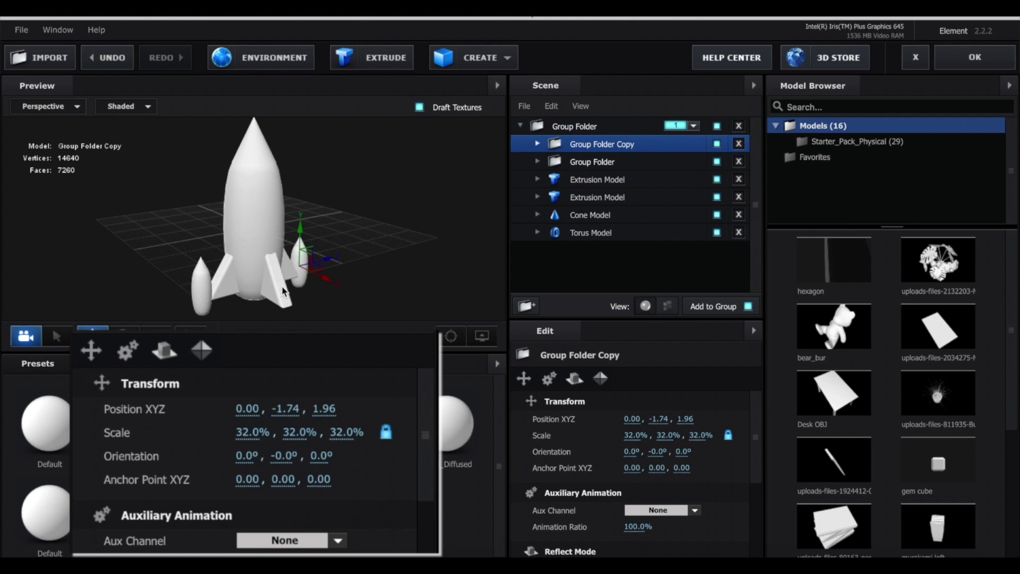
Duplicate the booster again as Group Folder Copy 2 with Z position 0.00
{"action": "key", "text": "ctrl+d"}
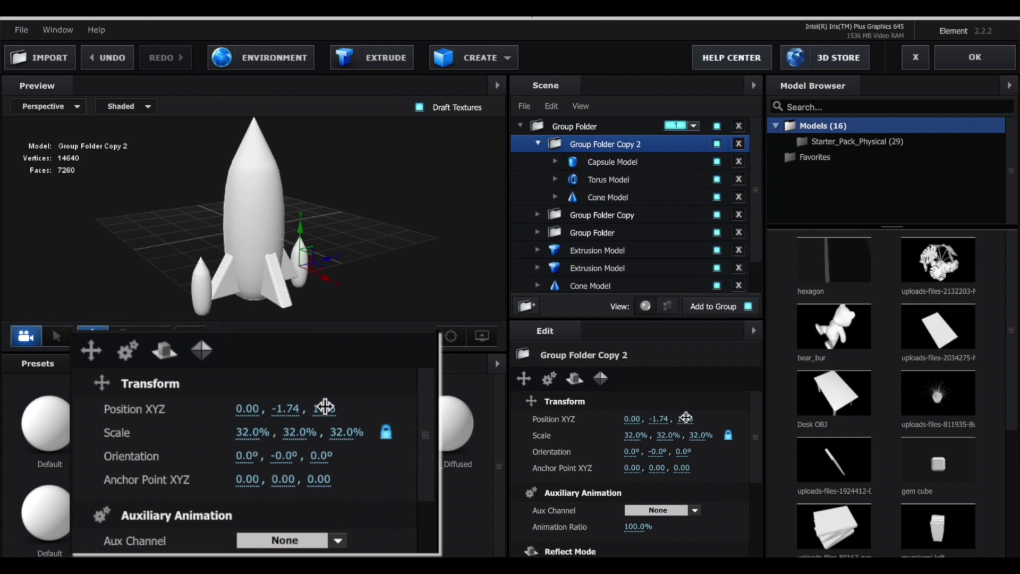
{"action": "key", "text": "ctrl+z"}
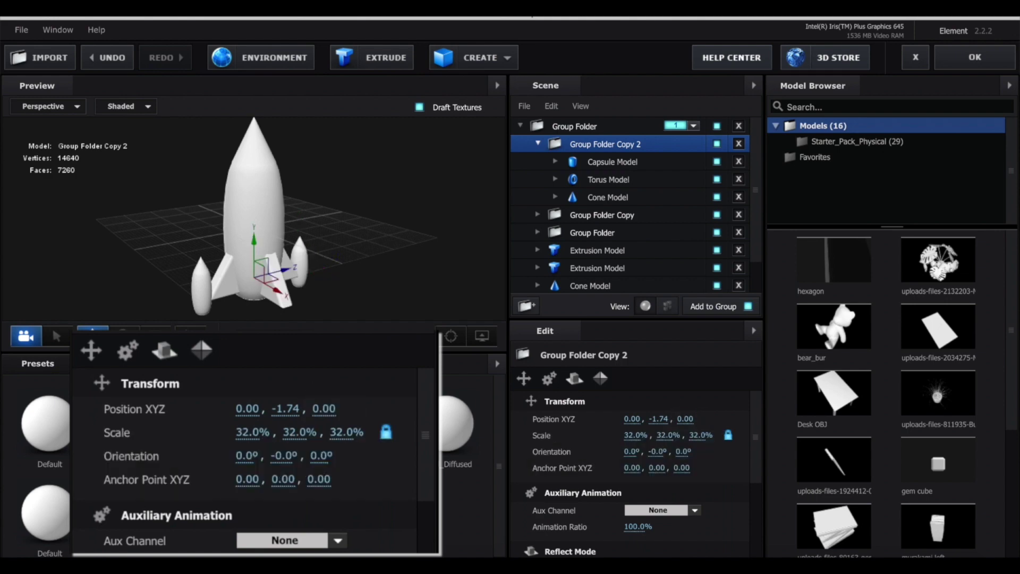
{"action": "key", "text": "ctrl+z"}
{"action": "left_click", "coordinate": [605, 163]}
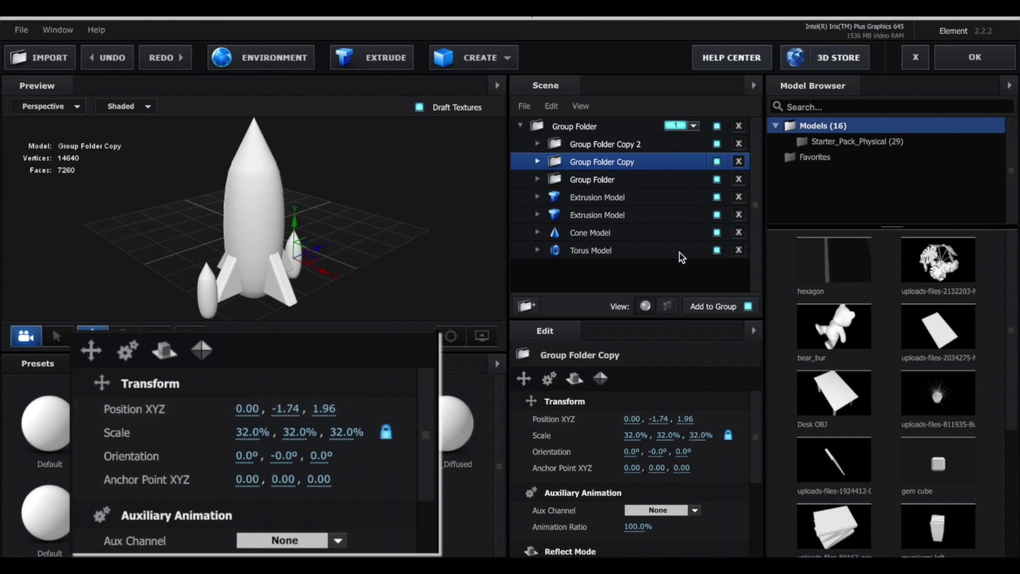
Set Group Folder Copy 2's X position to 1.96
{"action": "left_click", "coordinate": [659, 179]}
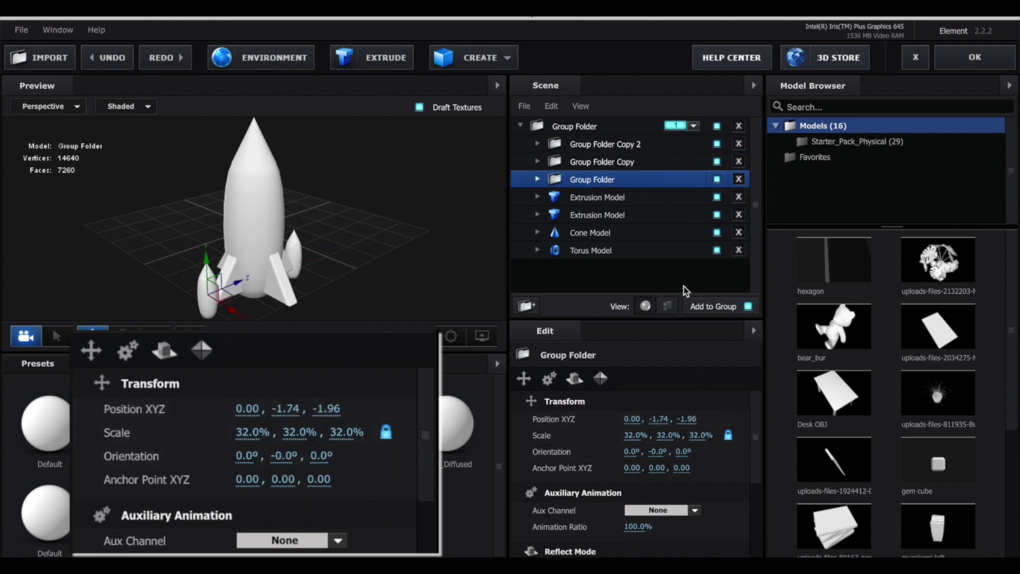
{"action": "left_click", "coordinate": [649, 142]}
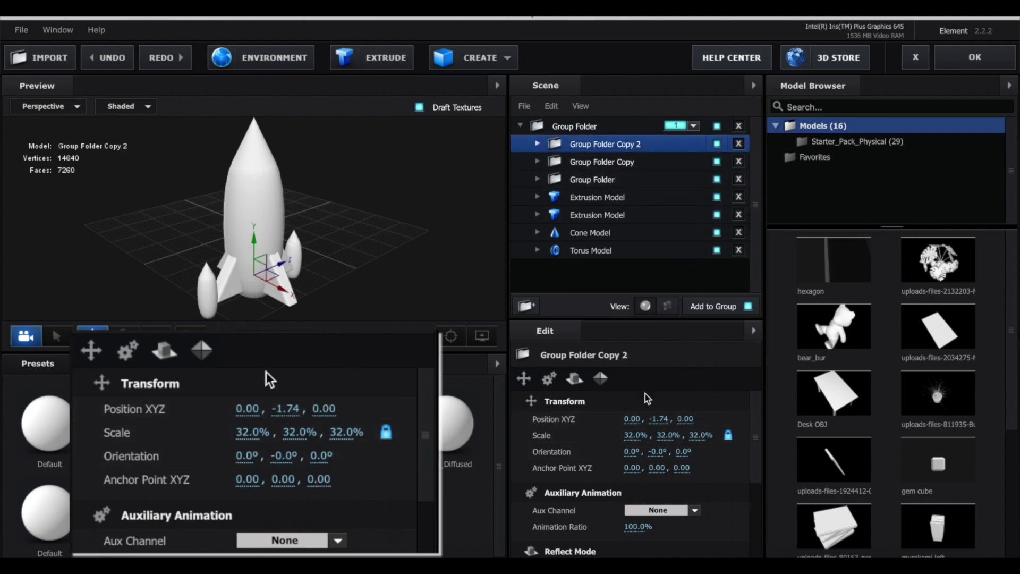
{"action": "left_click", "coordinate": [246, 409]}
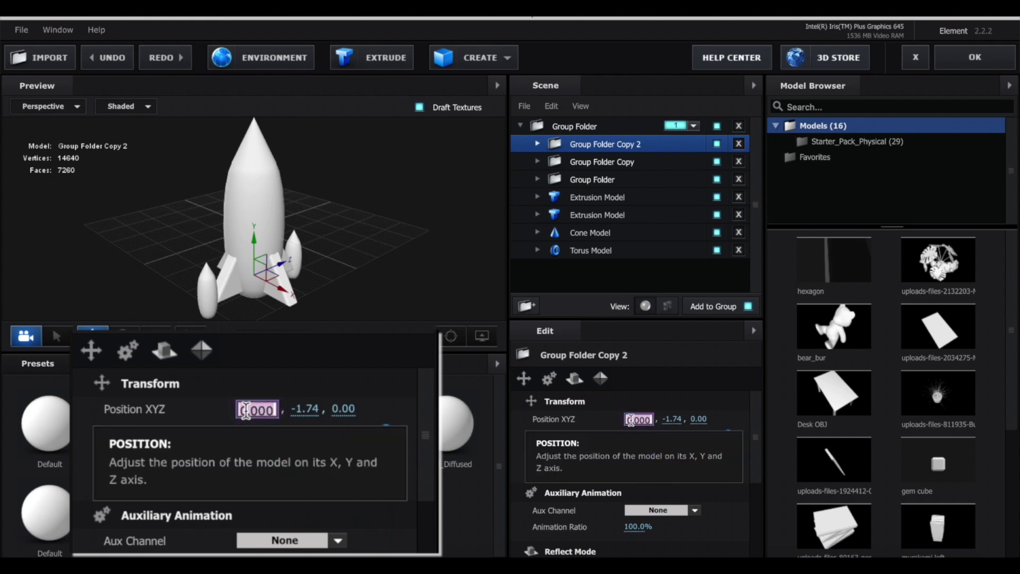
{"action": "type", "text": "1.96"}
{"action": "key", "text": "Return"}
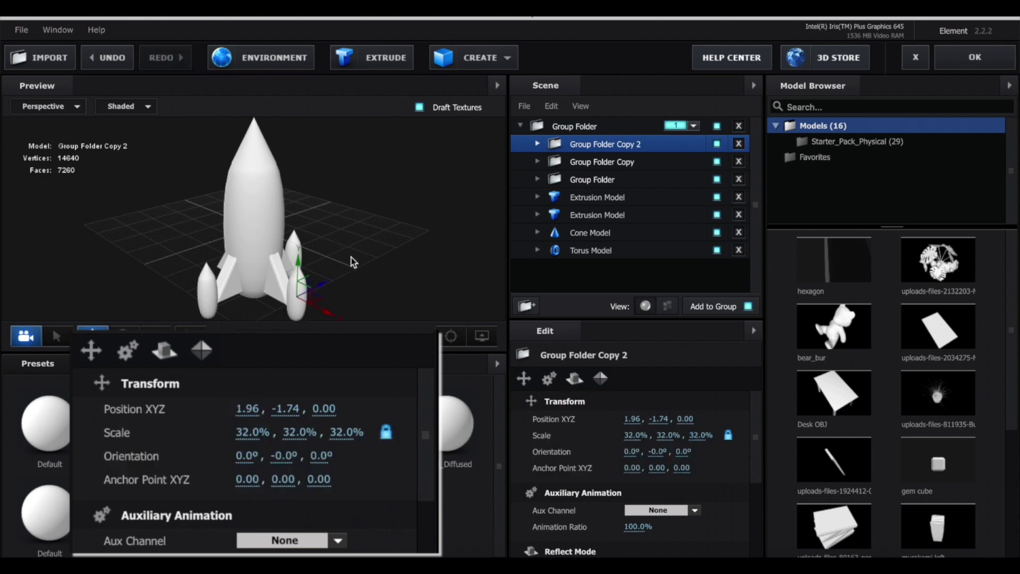
{"action": "left_click_drag", "start_coordinate": [352, 257], "coordinate": [371, 255]}
{"action": "left_click_drag", "start_coordinate": [313, 298], "coordinate": [414, 254]}
Duplicate it as Group Folder Copy 3 with X position -1.96
{"action": "key", "text": "ctrl+d"}
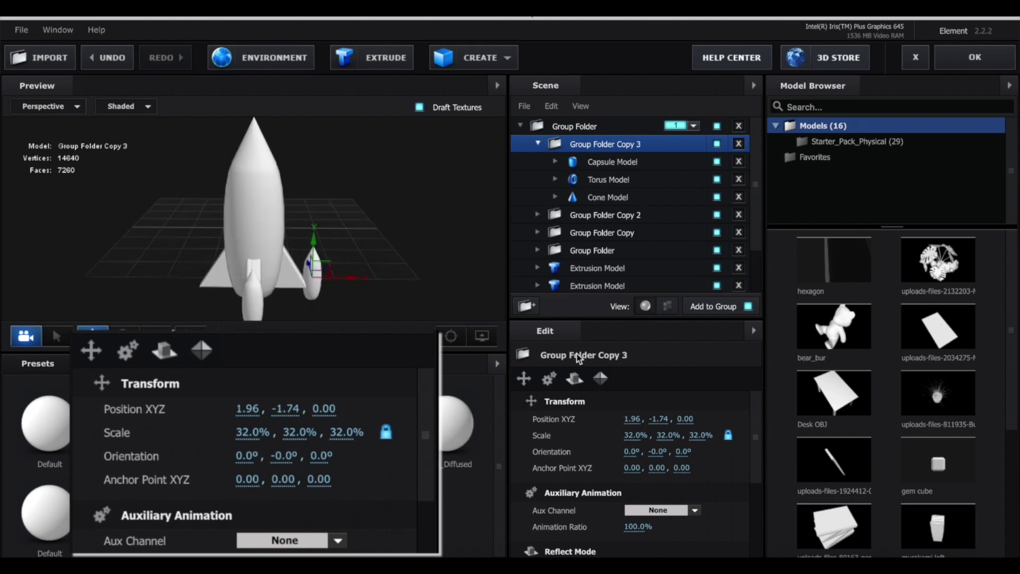
{"action": "left_click", "coordinate": [630, 419]}
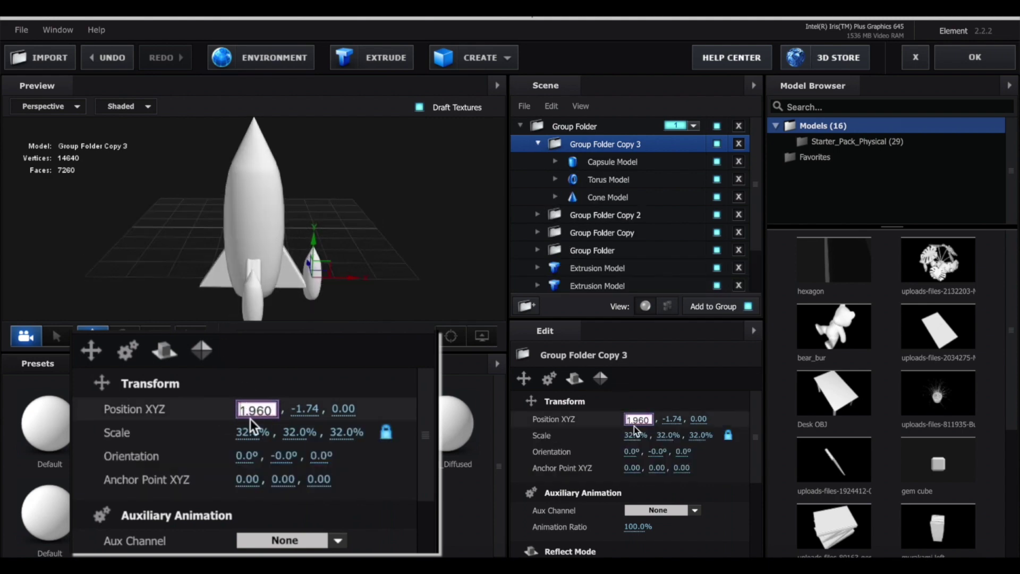
{"action": "type", "text": "-1.96"}
{"action": "key", "text": "Return"}
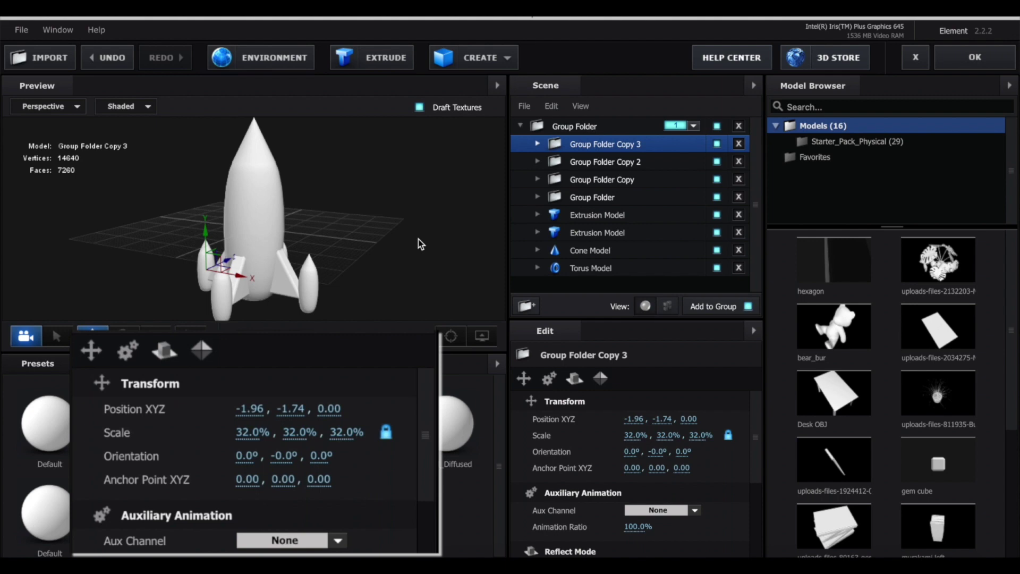
Add a Torus Model to the rocket group and lower it to Y -2.40 at the base
{"action": "left_click", "coordinate": [576, 130]}
{"action": "left_click", "coordinate": [472, 57]}
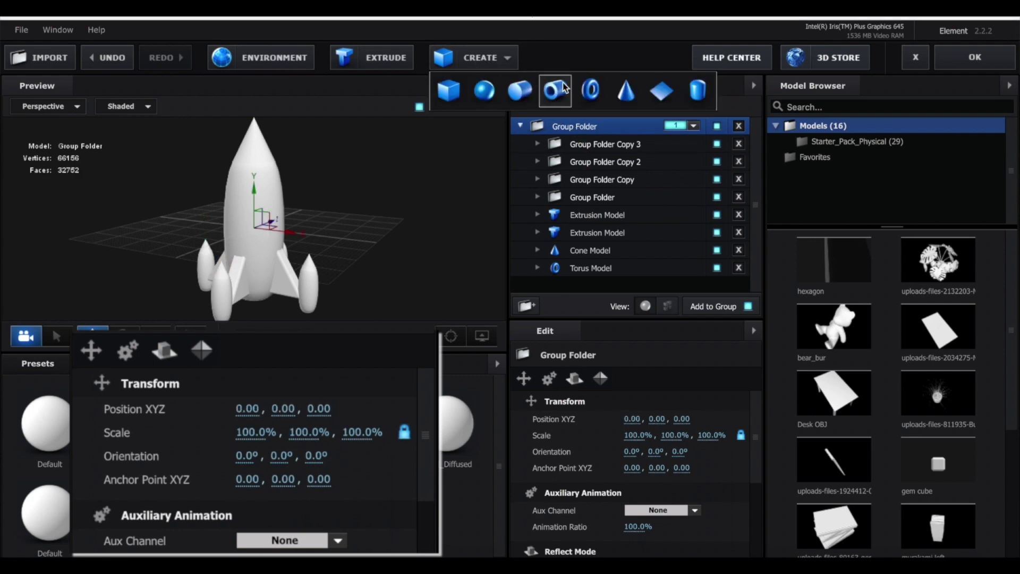
{"action": "left_click", "coordinate": [591, 90]}
{"action": "left_click_drag", "start_coordinate": [281, 183], "coordinate": [290, 260]}
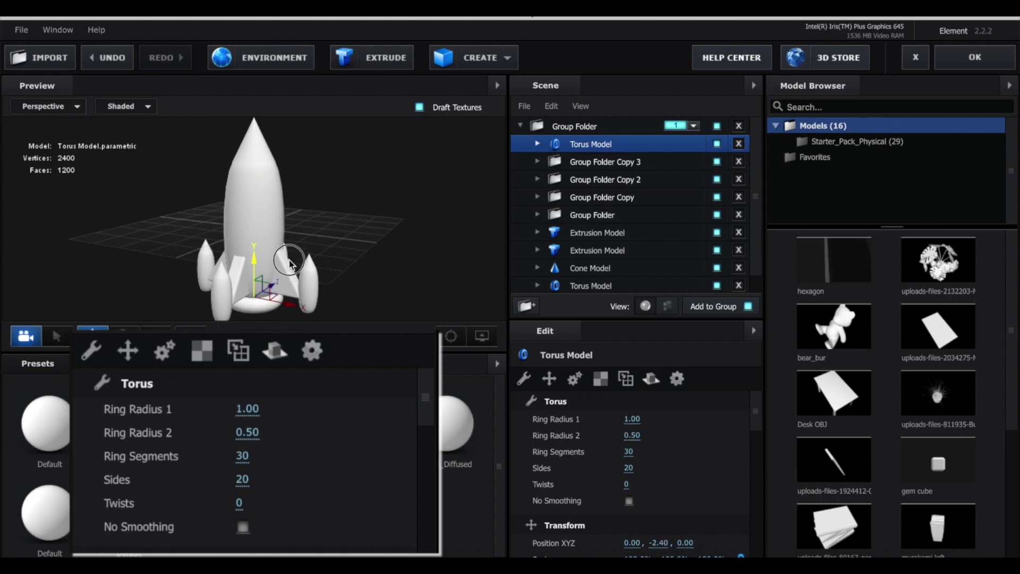
Scale the base torus ring down to 72.5% and frame the whole rocket
{"action": "left_click", "coordinate": [549, 378]}
{"action": "left_click_drag", "start_coordinate": [633, 435], "coordinate": [630, 435]}
{"action": "key", "text": "z"}
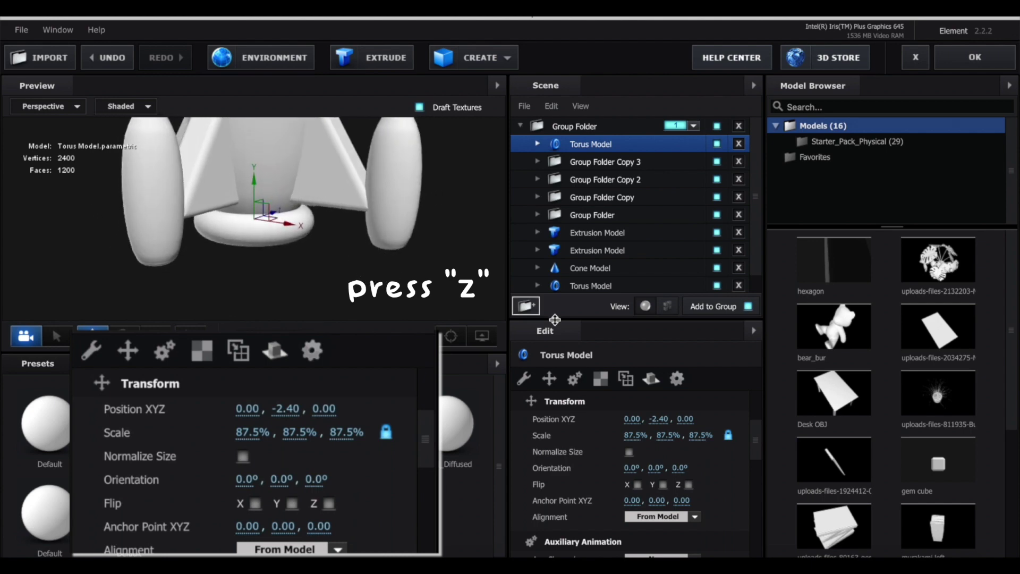
{"action": "left_click_drag", "start_coordinate": [635, 435], "coordinate": [625, 442]}
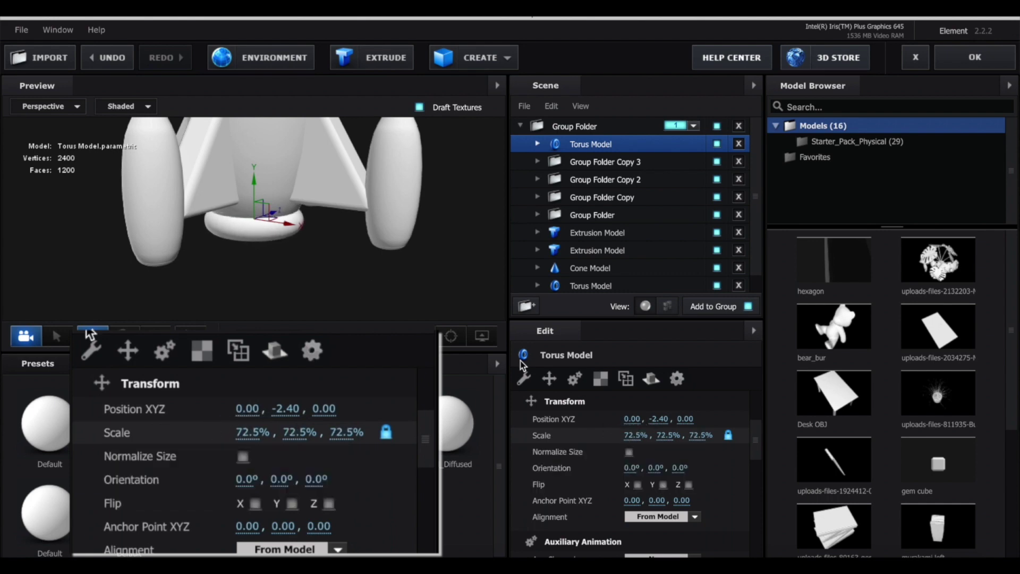
{"action": "scroll", "coordinate": [403, 255], "scroll_direction": "down", "scroll_amount": 5}
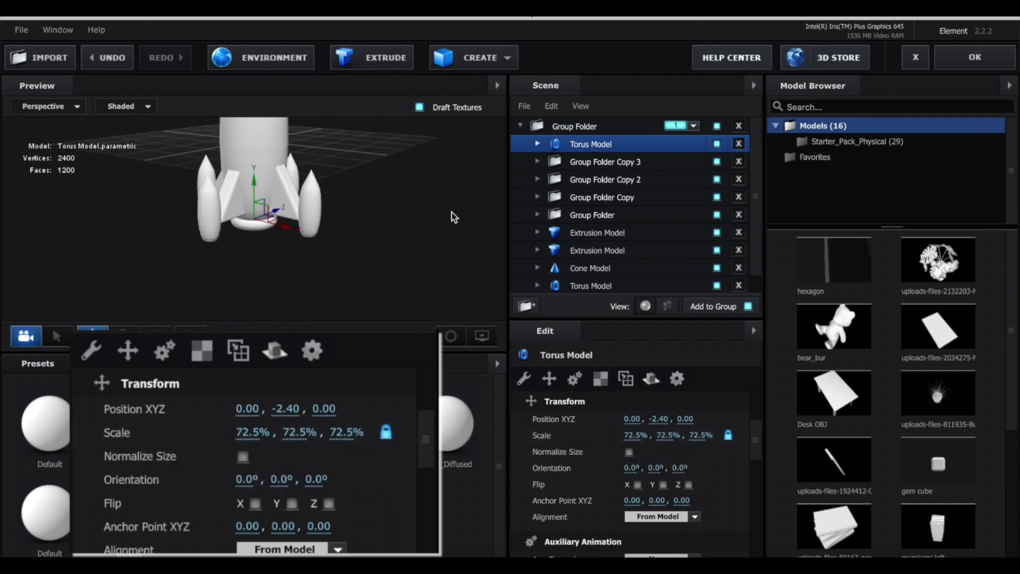
{"action": "left_click", "coordinate": [587, 125]}
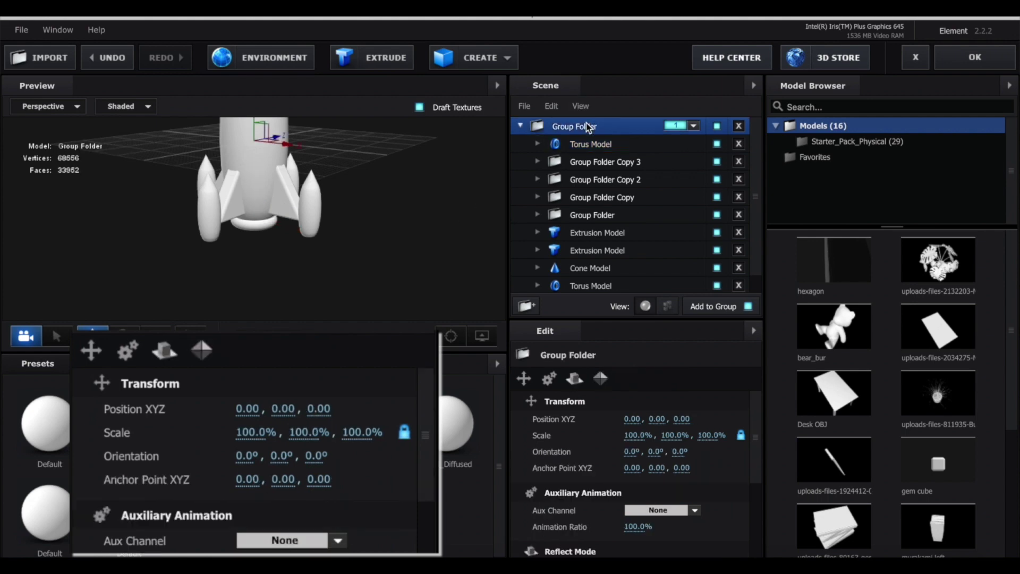
{"action": "key", "text": "f"}
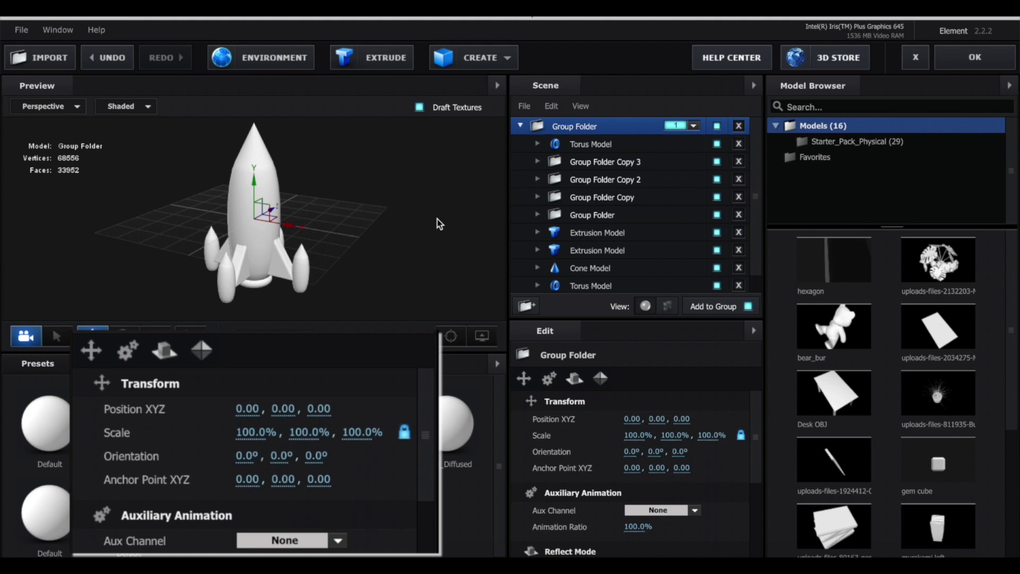
{"action": "left_click", "coordinate": [64, 367]}
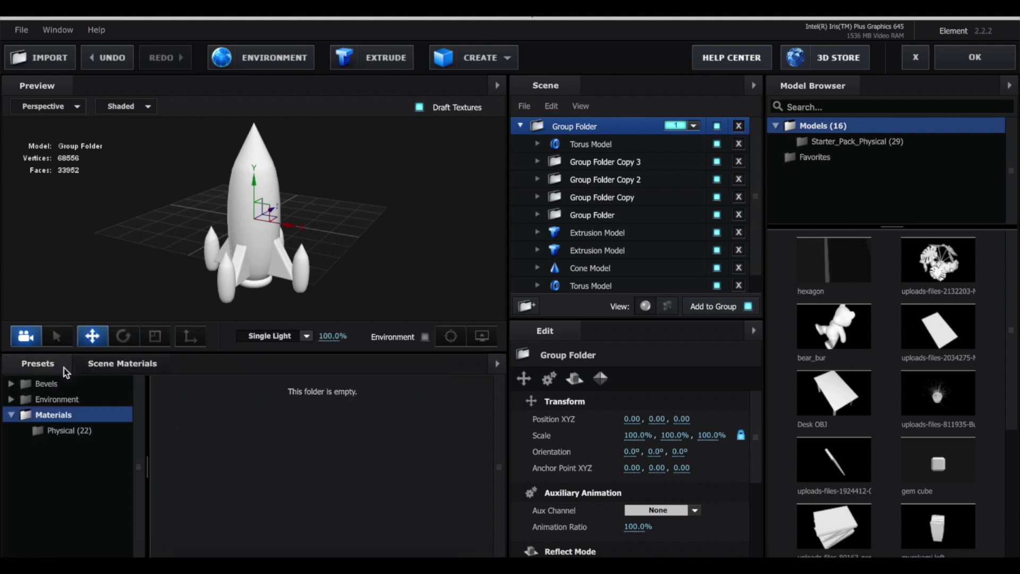
Apply the Physical Metal_Diffused material to the rocket body
{"action": "left_click", "coordinate": [82, 433]}
{"action": "scroll", "coordinate": [326, 481], "scroll_direction": "down", "scroll_amount": 3}
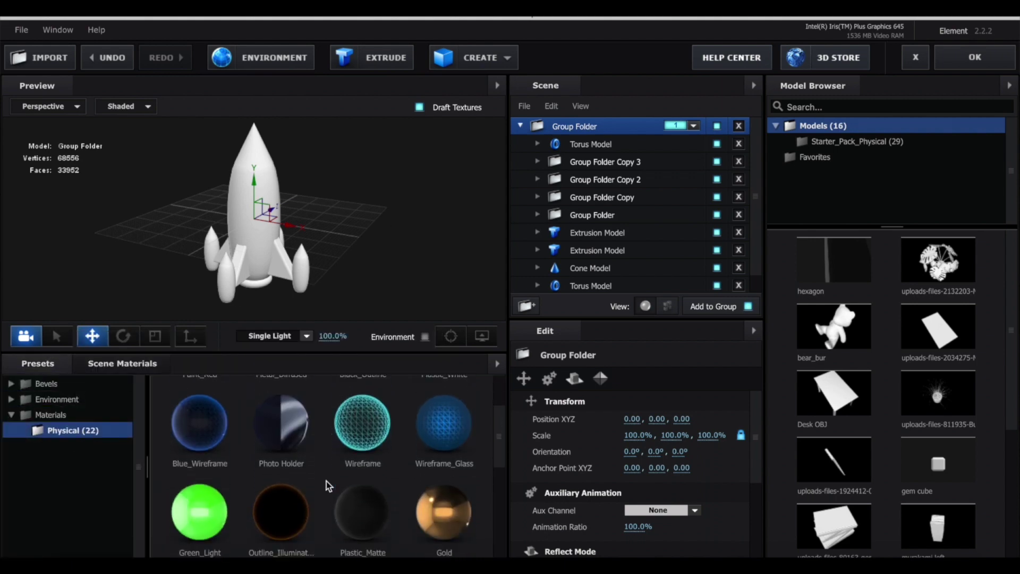
{"action": "scroll", "coordinate": [326, 481], "scroll_direction": "down", "scroll_amount": 1}
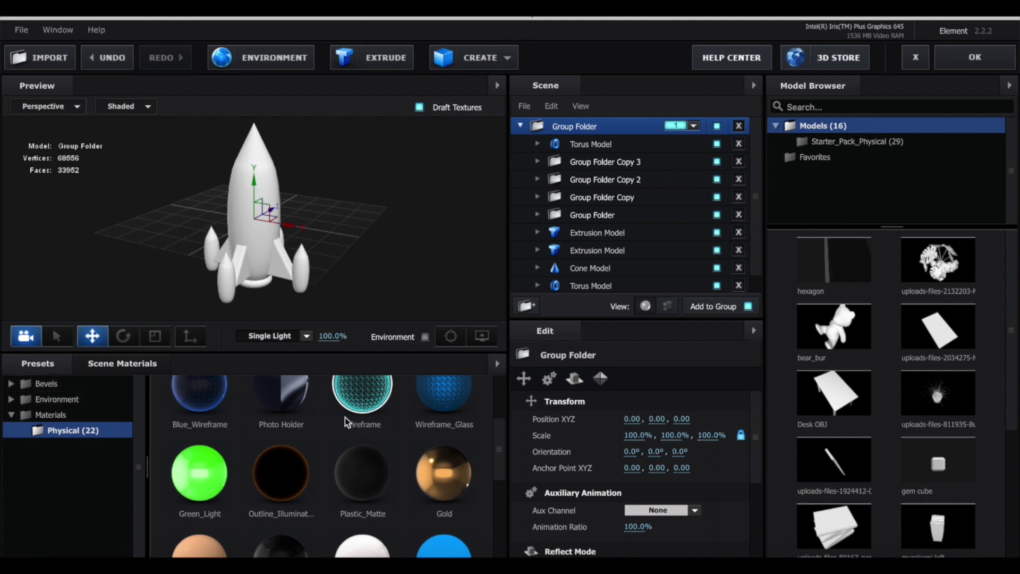
{"action": "scroll", "coordinate": [346, 421], "scroll_direction": "up", "scroll_amount": 2}
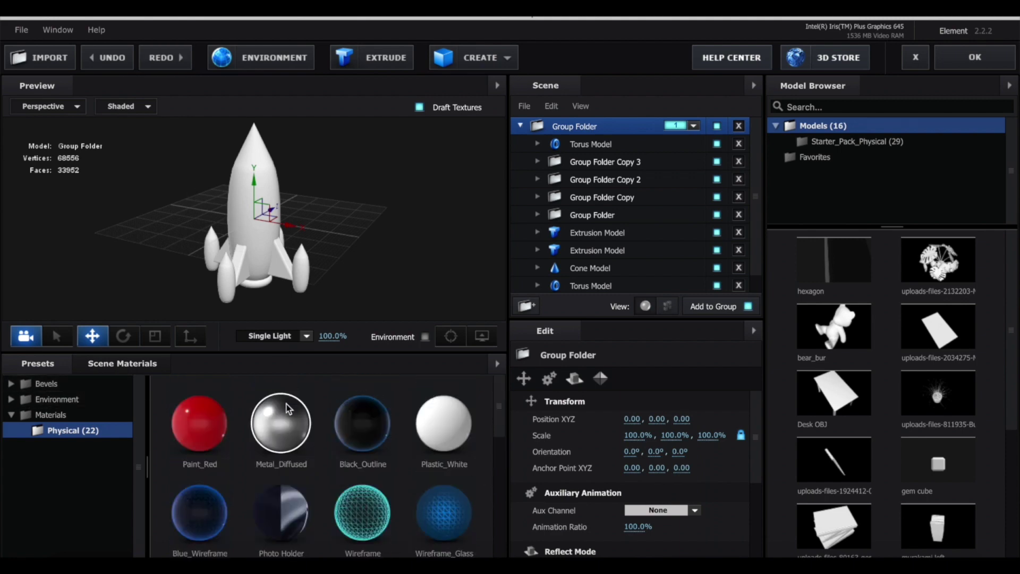
{"action": "scroll", "coordinate": [646, 235], "scroll_direction": "down", "scroll_amount": 1}
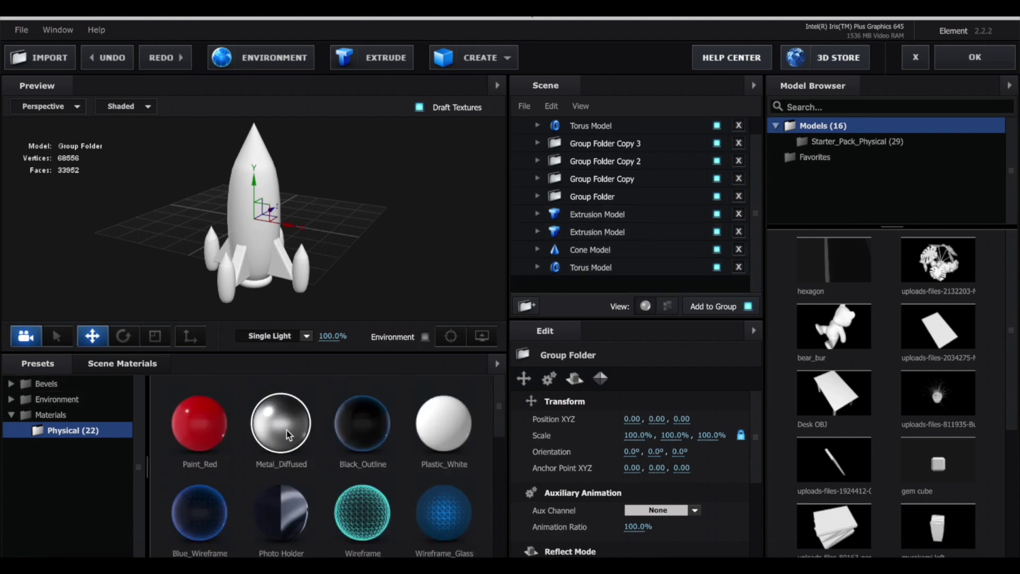
{"action": "left_click_drag", "start_coordinate": [287, 435], "coordinate": [611, 269]}
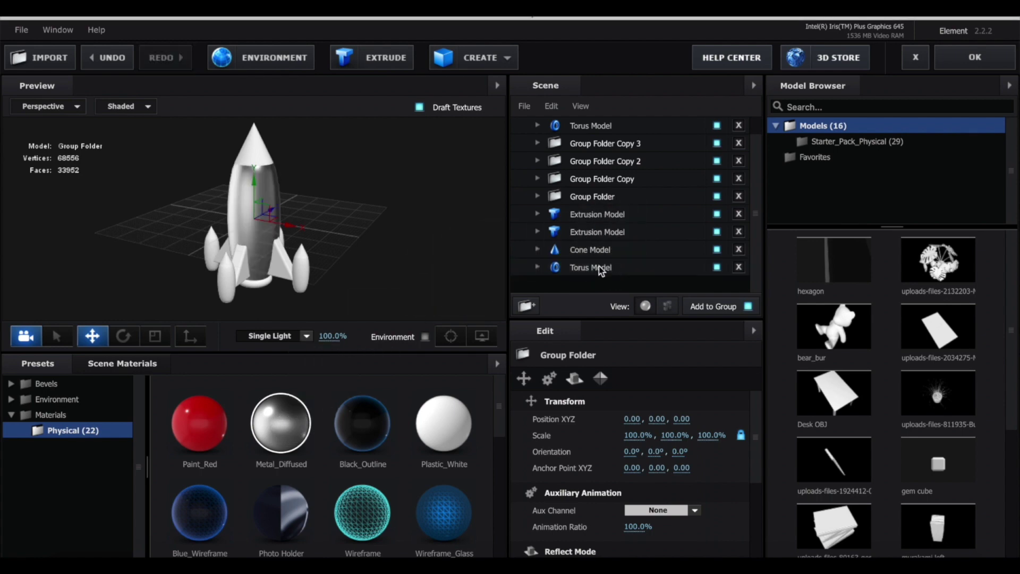
{"action": "key", "text": "ctrl+z"}
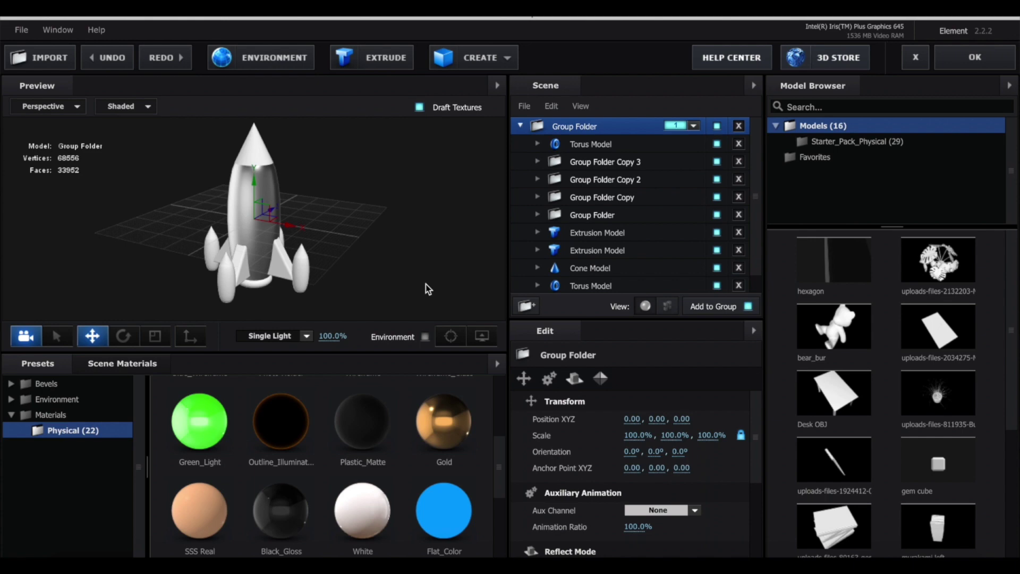
Apply Gold to the base ring, four boosters, both Extrusion Model fins and the cone nose
{"action": "left_click_drag", "start_coordinate": [451, 401], "coordinate": [596, 150]}
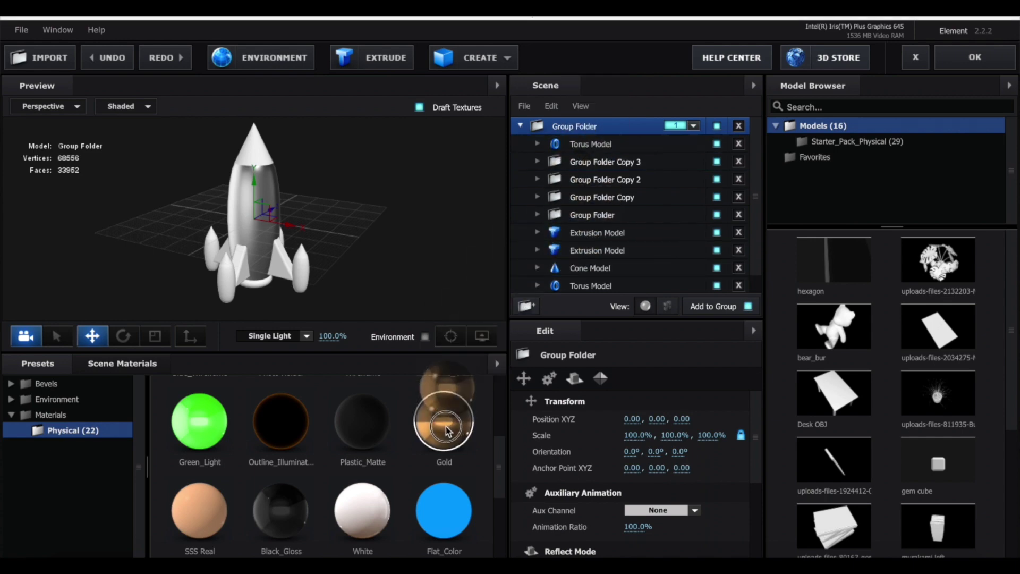
{"action": "left_click", "coordinate": [589, 148]}
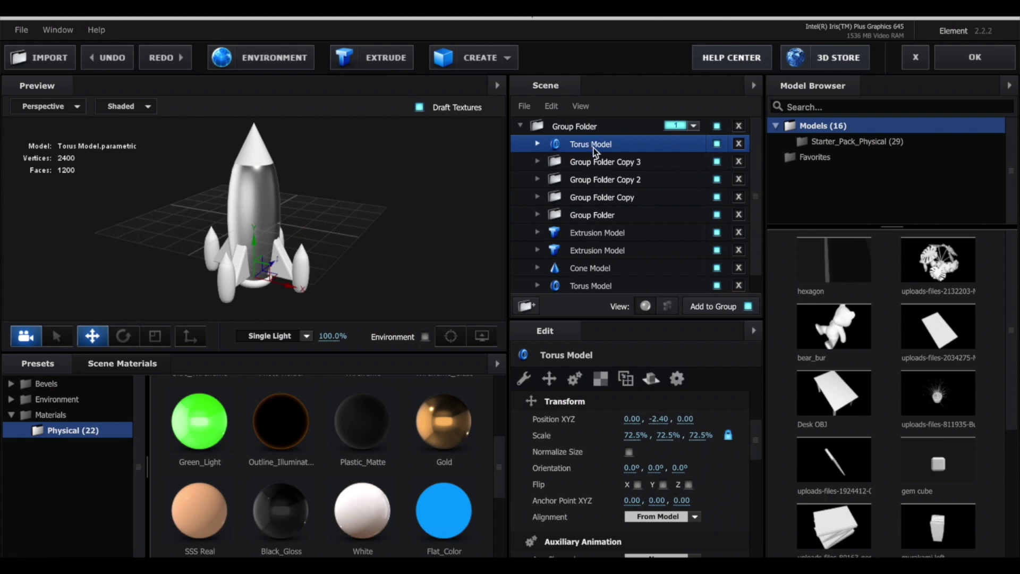
{"action": "left_click", "coordinate": [595, 163], "text": "ctrl"}
{"action": "left_click", "coordinate": [596, 180], "text": "ctrl"}
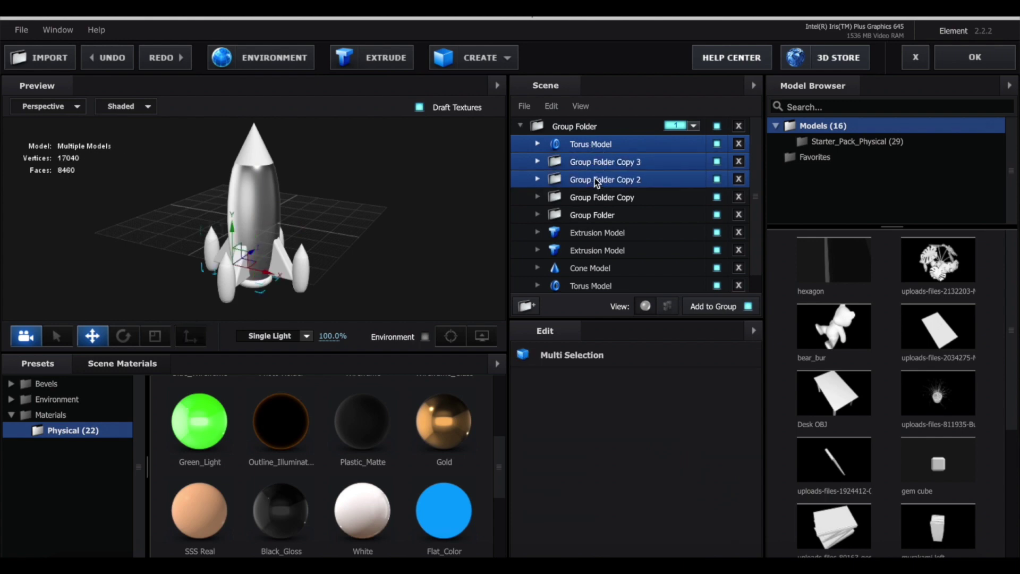
{"action": "left_click", "coordinate": [582, 198], "text": "ctrl"}
{"action": "left_click", "coordinate": [581, 215], "text": "ctrl"}
{"action": "left_click", "coordinate": [577, 234], "text": "ctrl"}
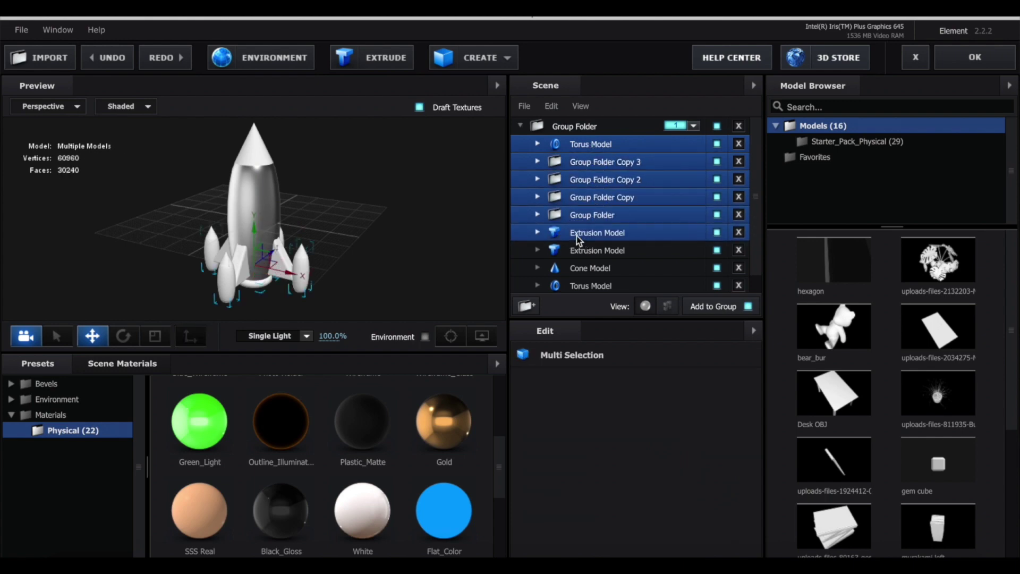
{"action": "left_click", "coordinate": [575, 253], "text": "ctrl"}
{"action": "left_click", "coordinate": [569, 269], "text": "ctrl"}
{"action": "left_click_drag", "start_coordinate": [444, 421], "coordinate": [611, 191]}
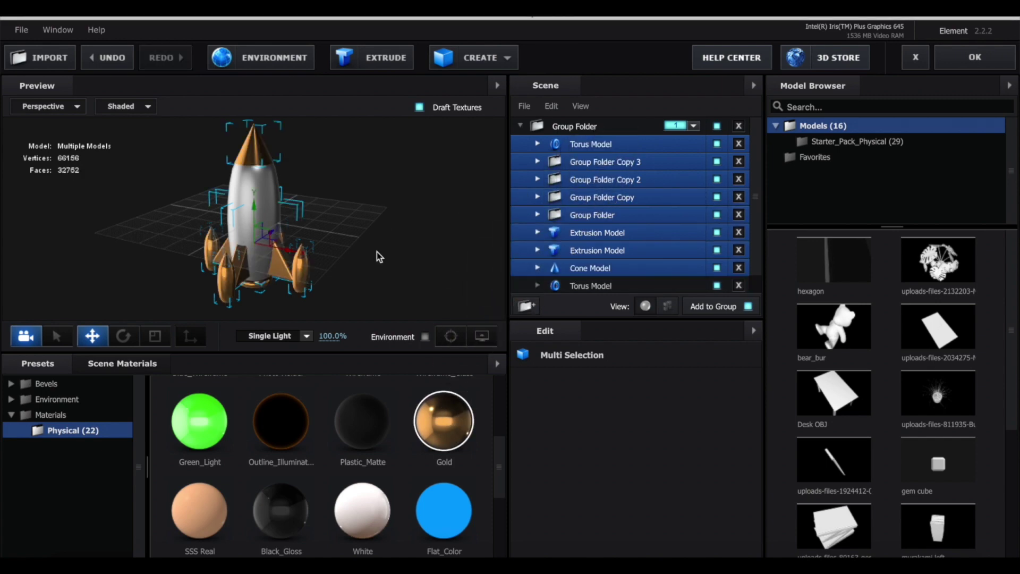
{"action": "left_click_drag", "start_coordinate": [374, 255], "coordinate": [351, 272]}
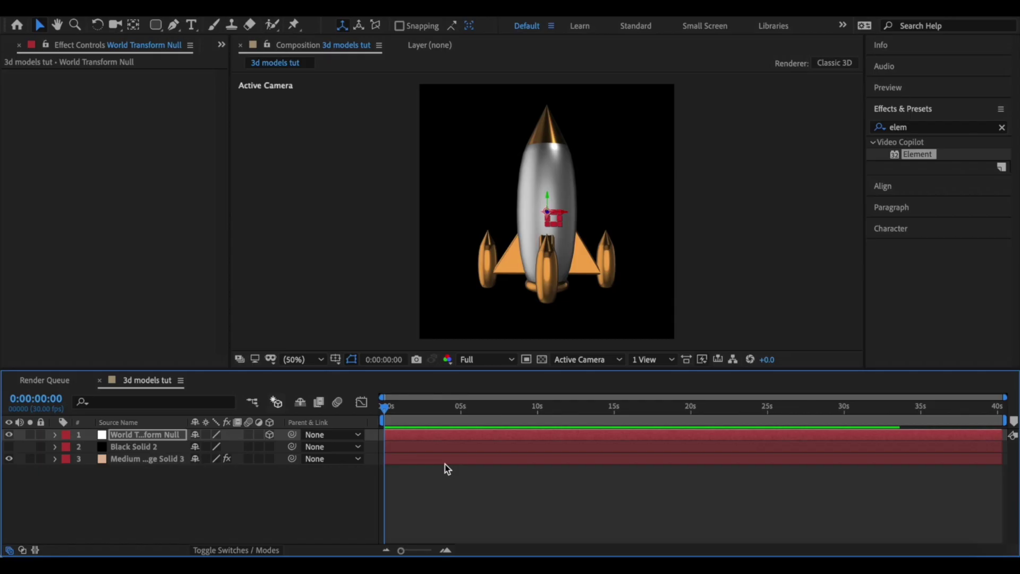